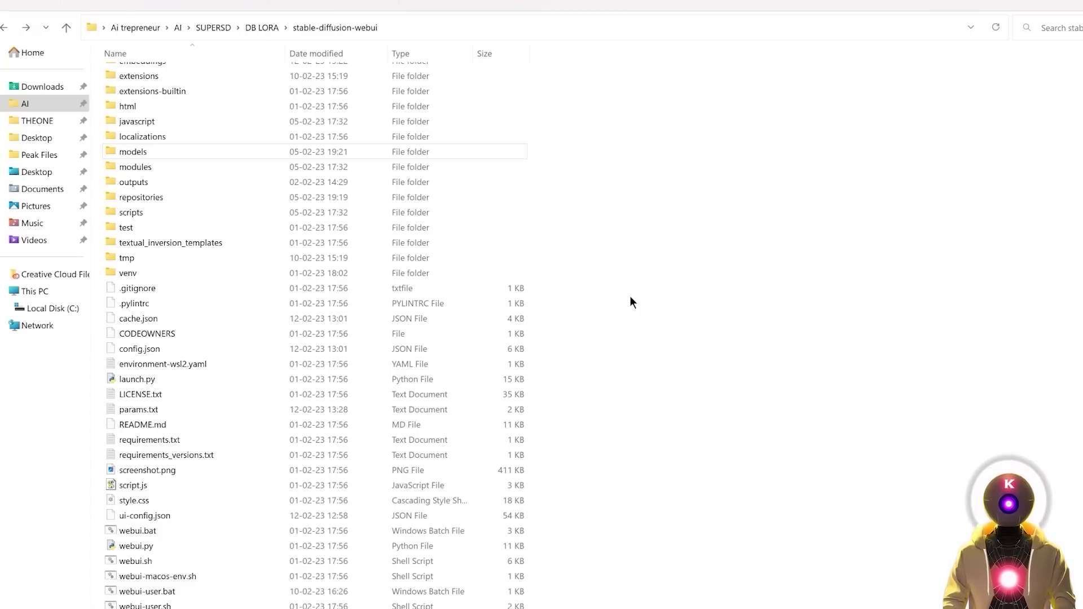
# Step: Run 'pip install opencv-python' in a Command Prompt opened at the webui folder, then close it
pyautogui.click(409, 31)
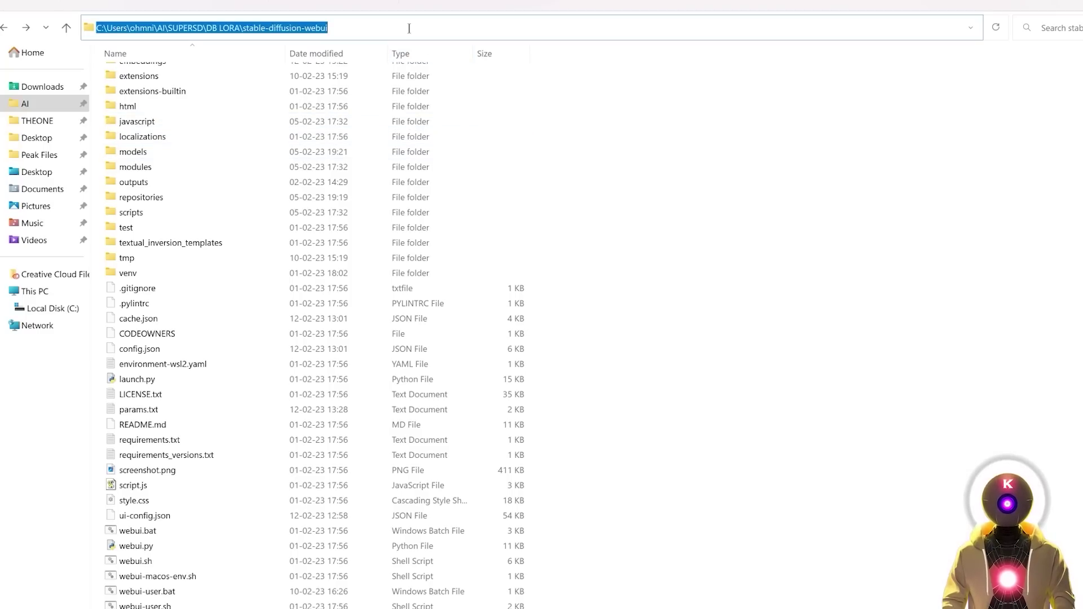
pyautogui.write('cmd')
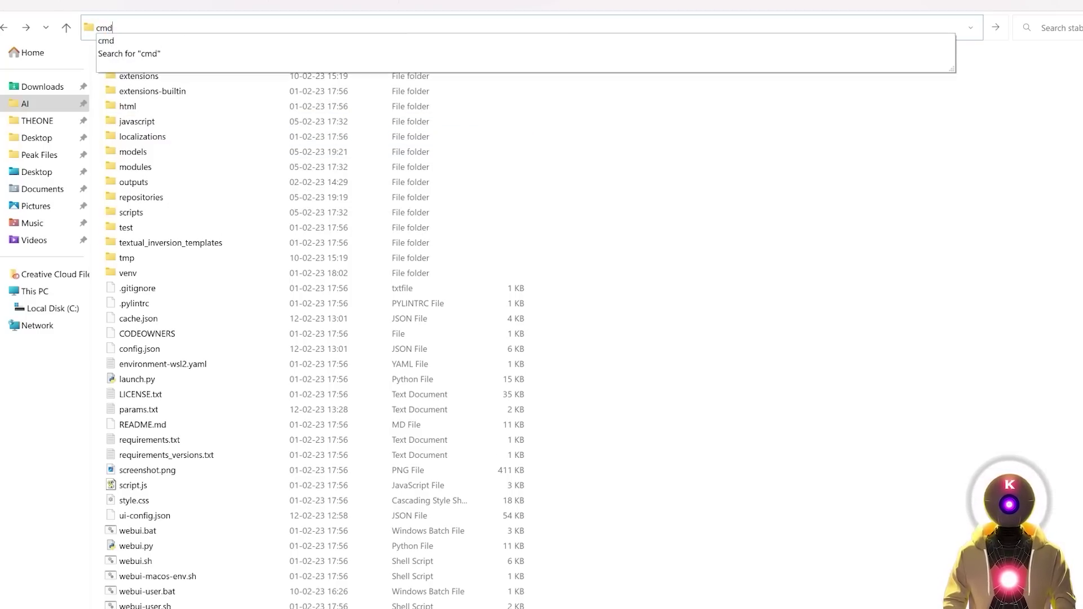
pyautogui.press('Return')
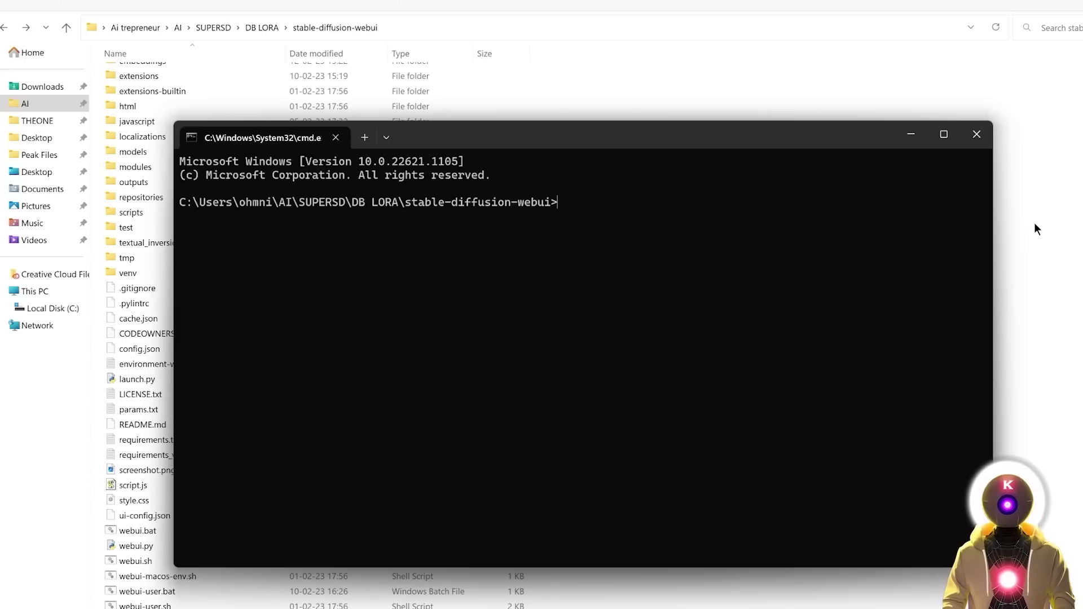
pyautogui.write('pip install opencv-python')
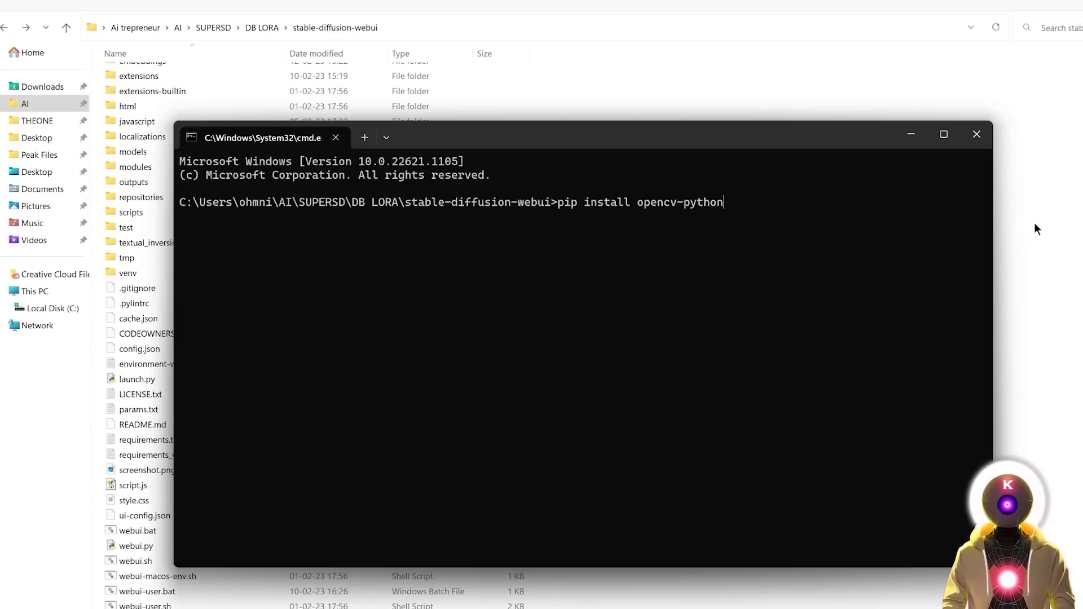
pyautogui.press('Return')
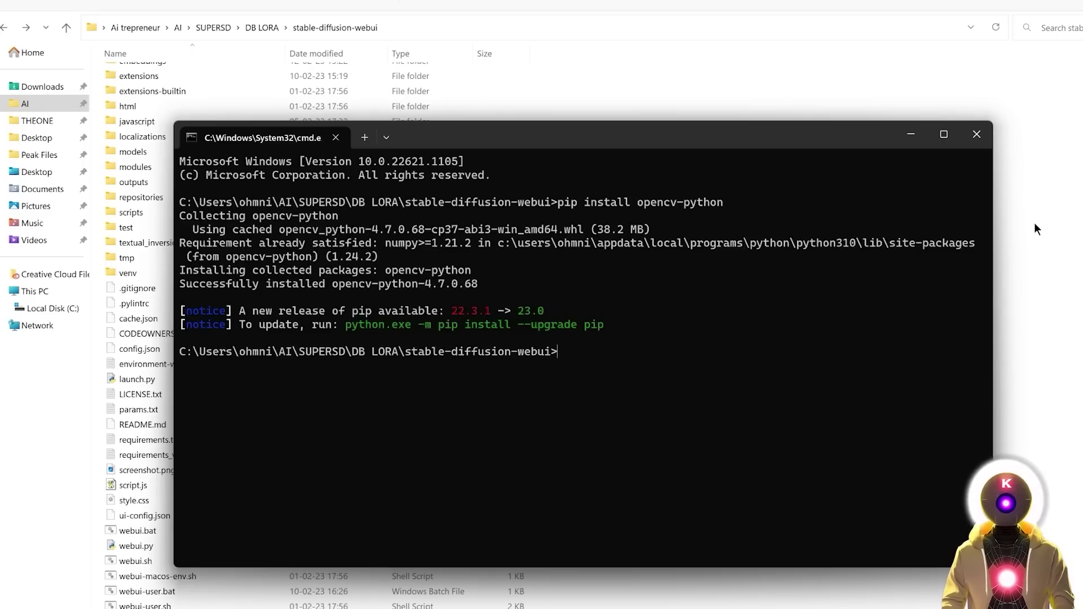
pyautogui.hotkey('alt', 'F4')
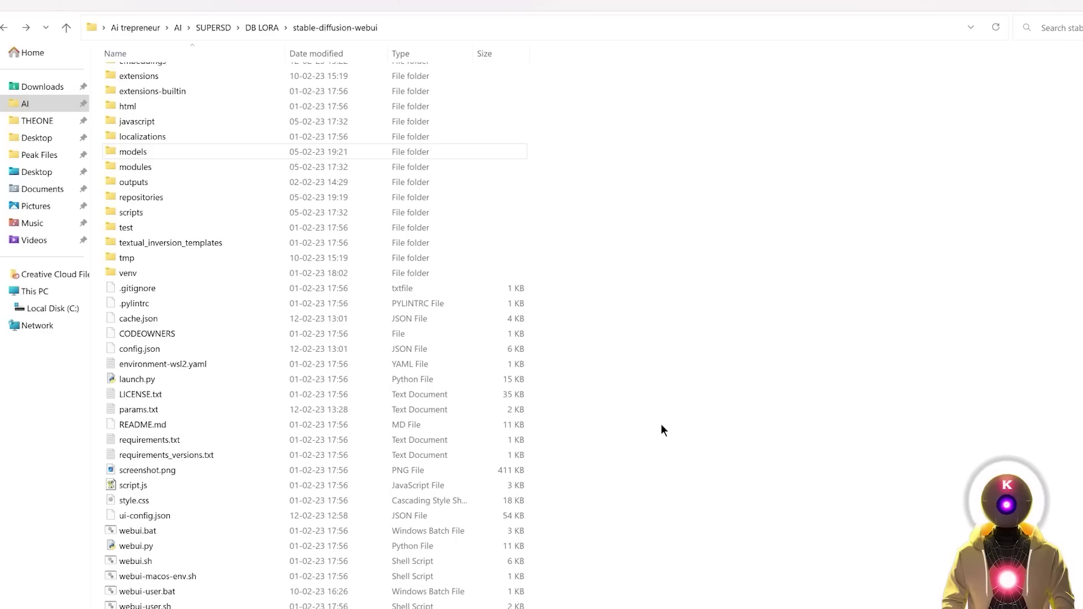
# Step: Paste the sd-webui-controlnet GitHub URL into the Extensions 'Install from URL' field
pyautogui.click(169, 593)
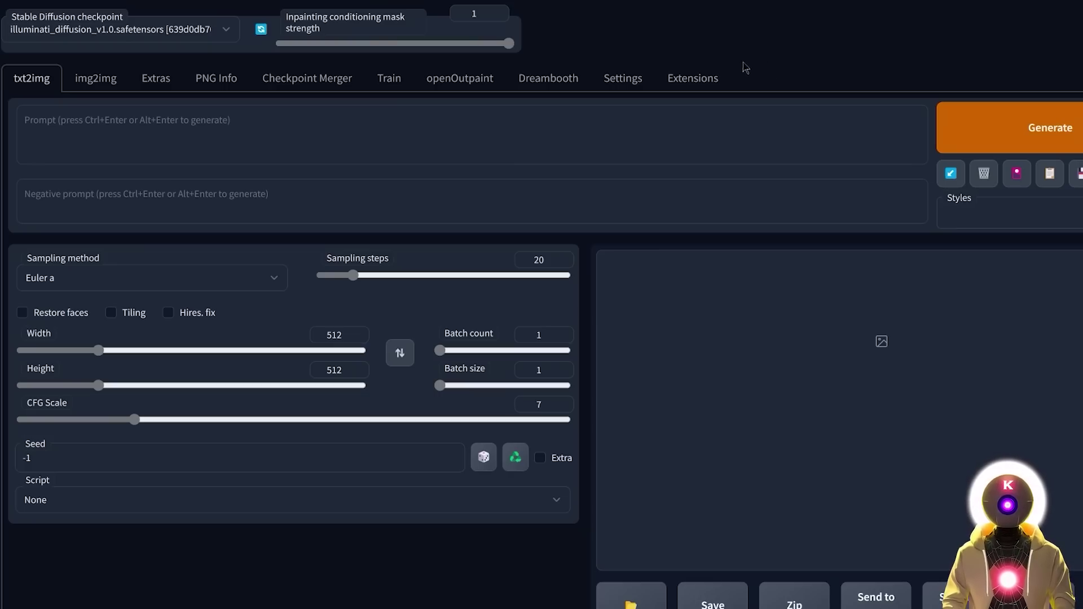
pyautogui.click(693, 78)
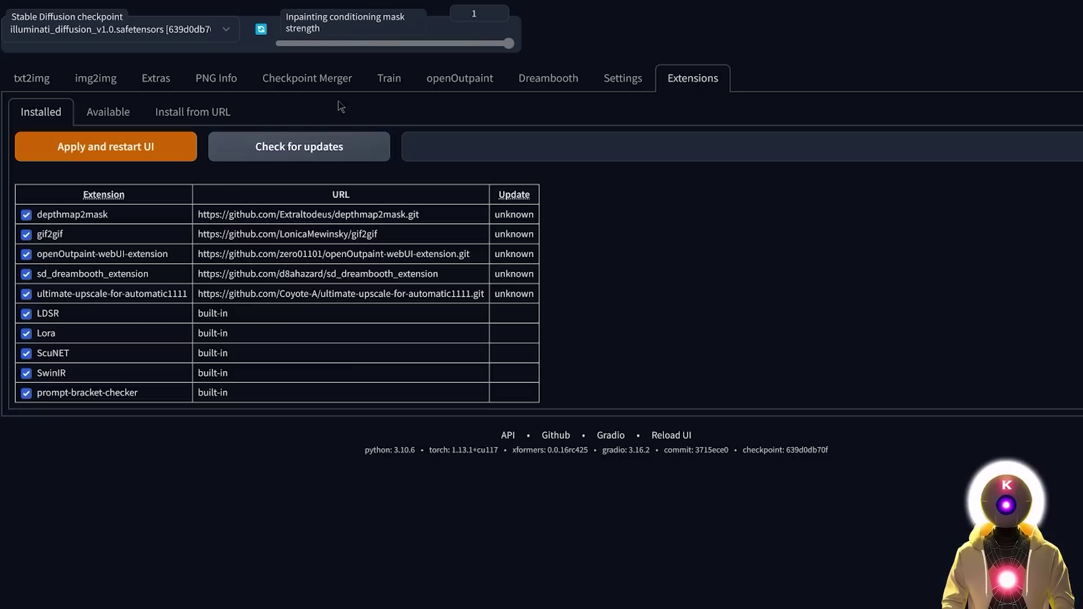
pyautogui.click(193, 112)
pyautogui.click(242, 154)
pyautogui.write('https://github.com/Mikubill/sd-webui-controlnet')
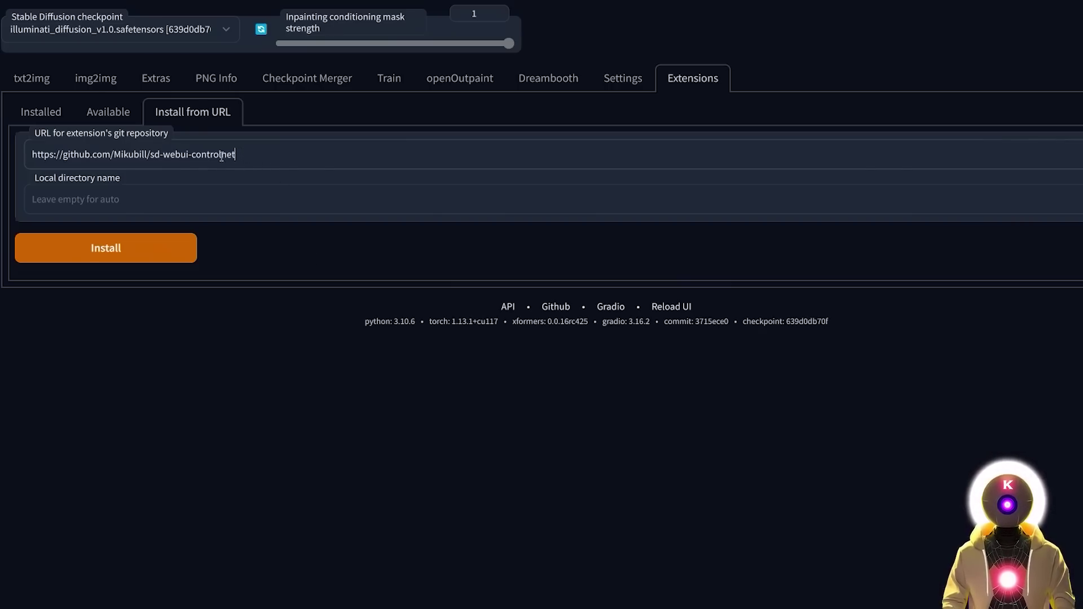
# Step: Install the extension and check for updates in the Installed list
pyautogui.click(119, 250)
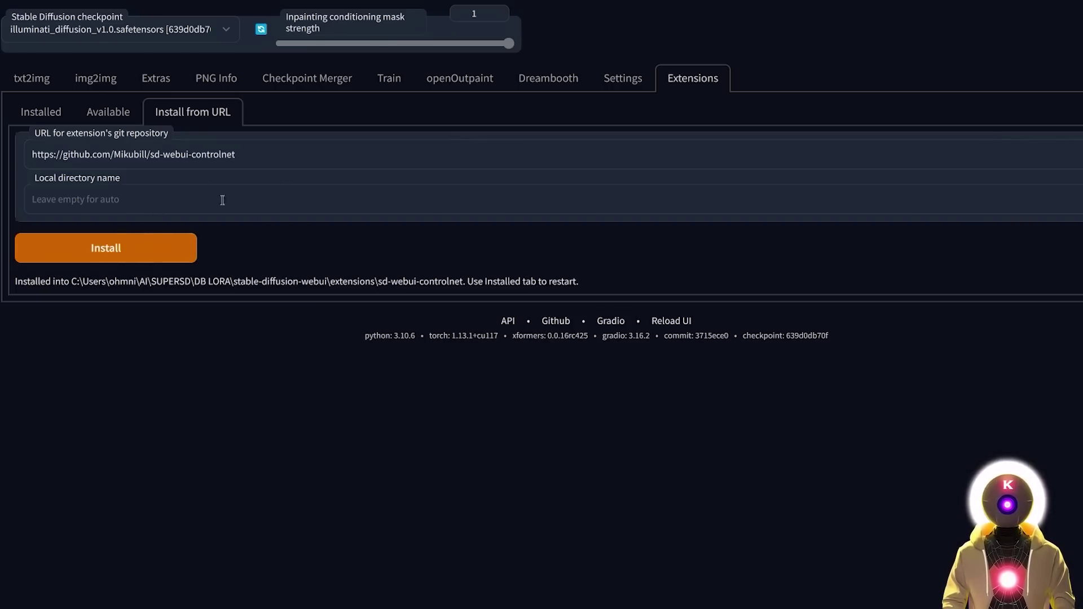
pyautogui.click(43, 116)
pyautogui.click(296, 148)
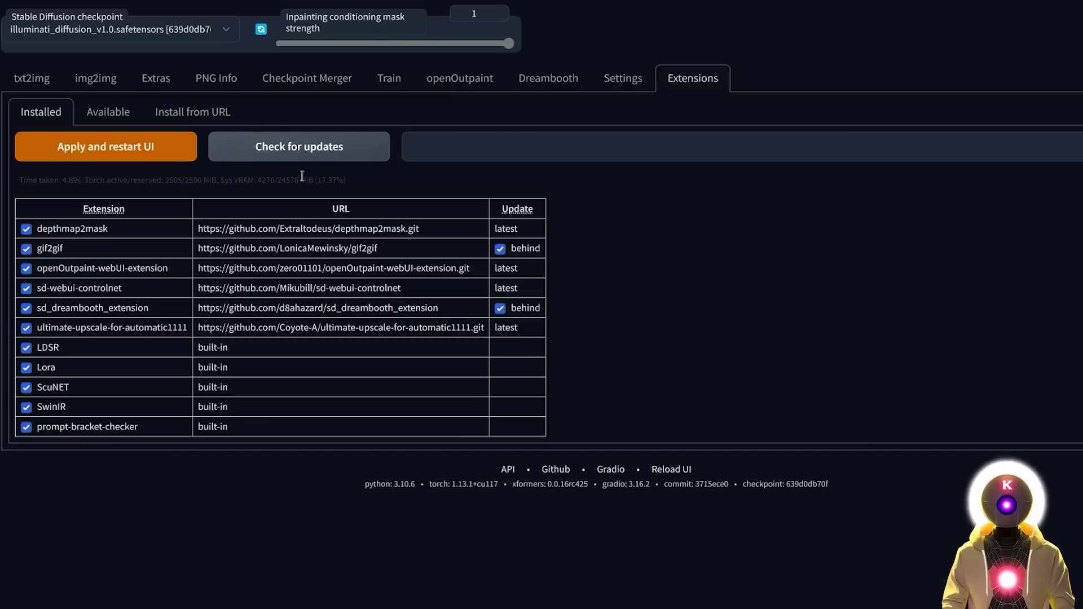
# Step: Open the control_sd15_canny.pth file page on Hugging Face, then return to the model list
pyautogui.click(99, 150)
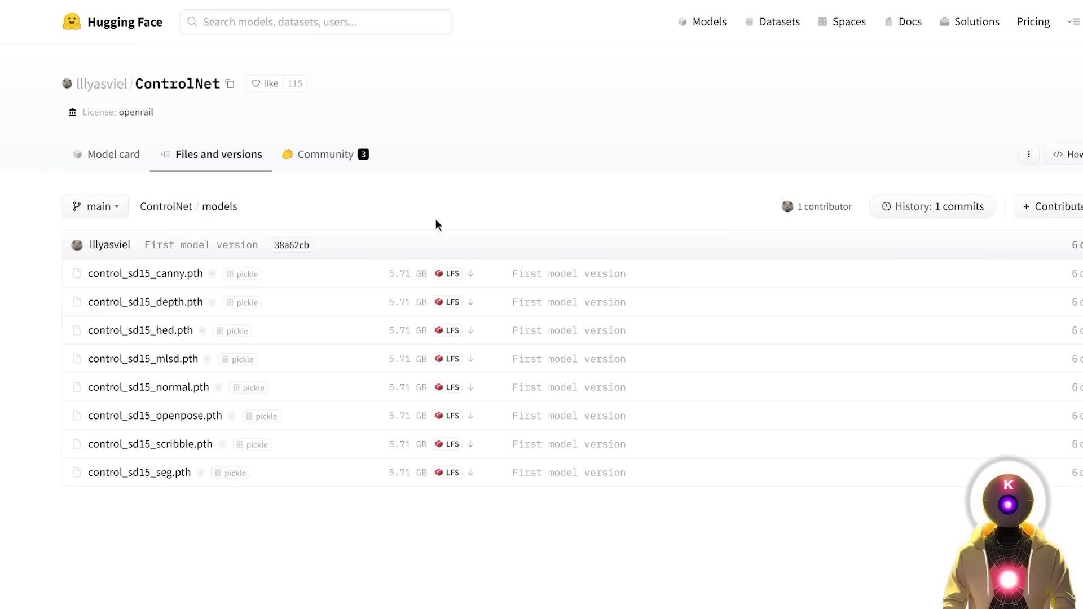
pyautogui.click(123, 275)
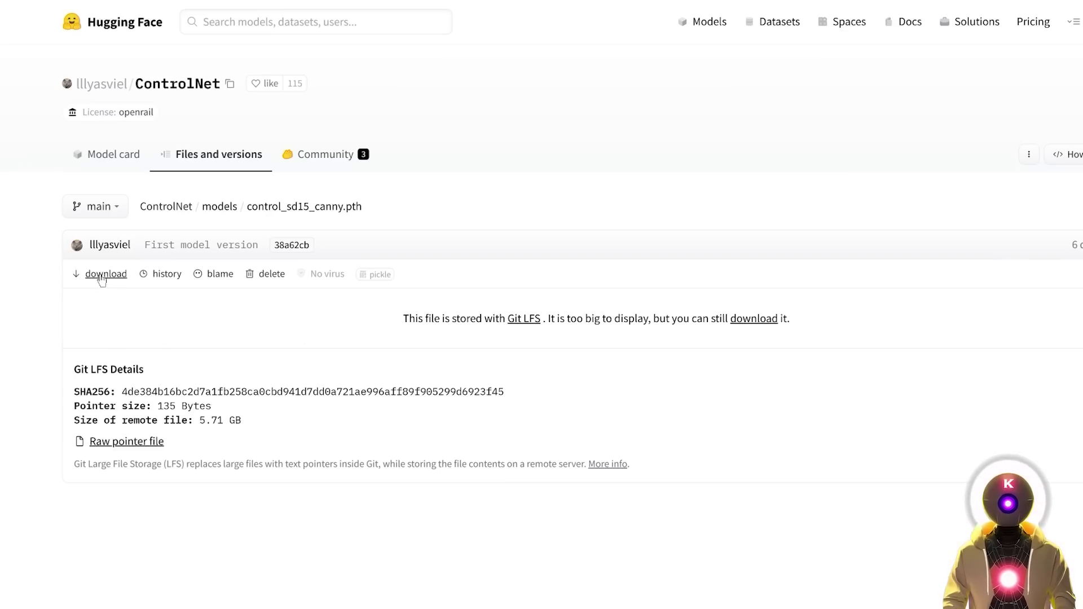
pyautogui.hotkey('alt', 'Left')
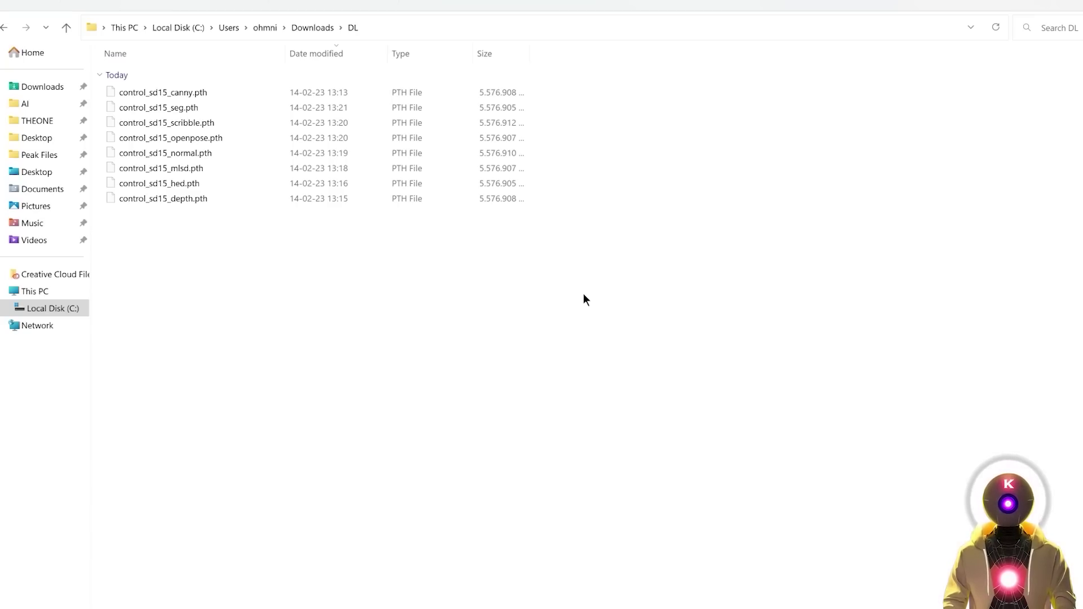
# Step: Paste the eight selected .pth models into extensions\sd-webui-controlnet\models
pyautogui.moveTo(583, 293); pyautogui.dragTo(287, 45)
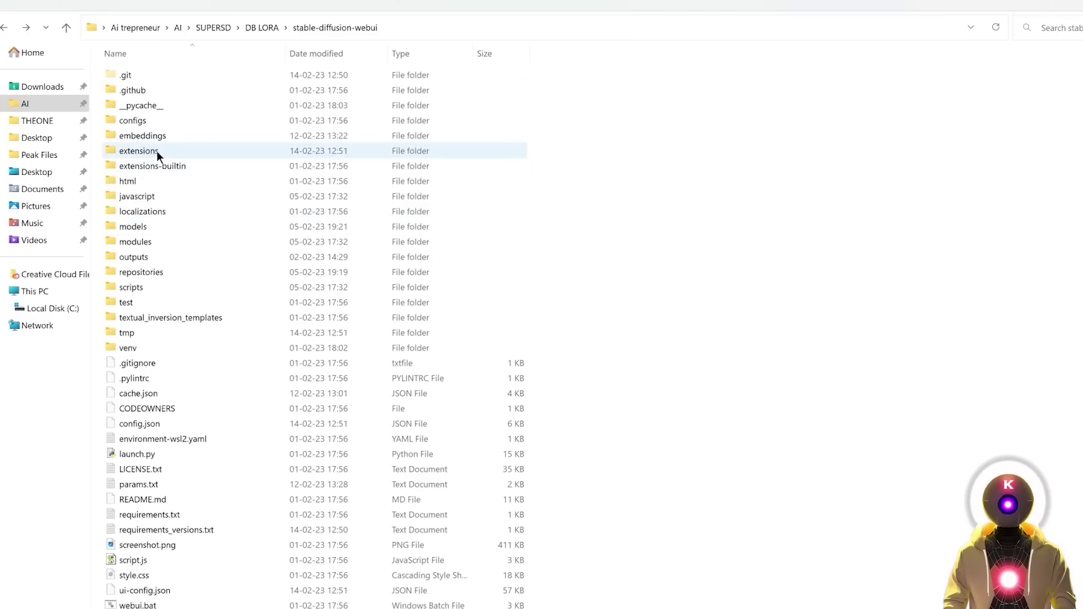
pyautogui.doubleClick(157, 151)
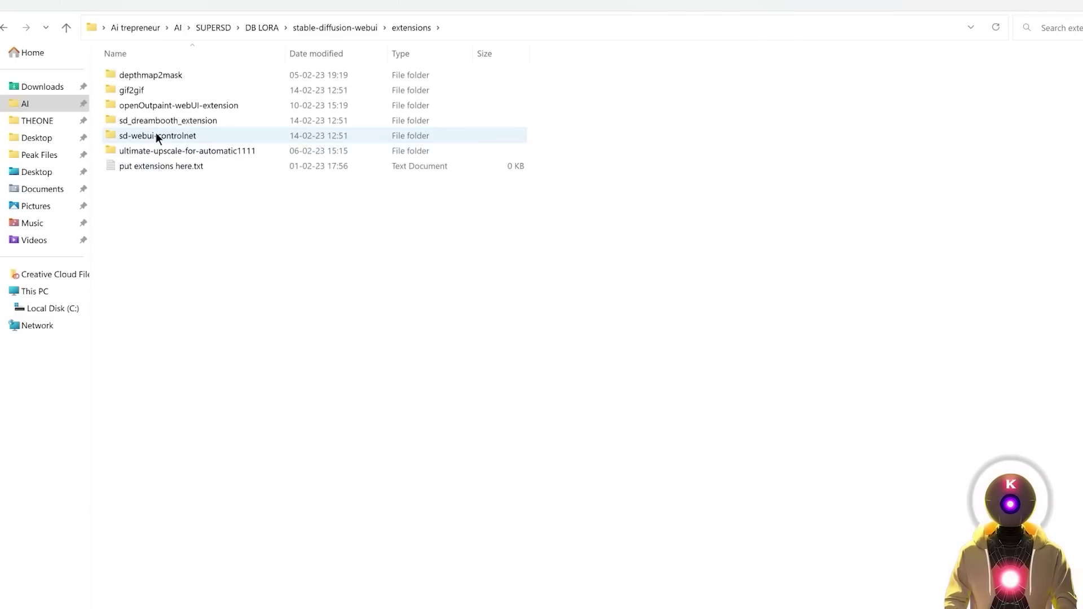
pyautogui.doubleClick(155, 133)
pyautogui.doubleClick(153, 105)
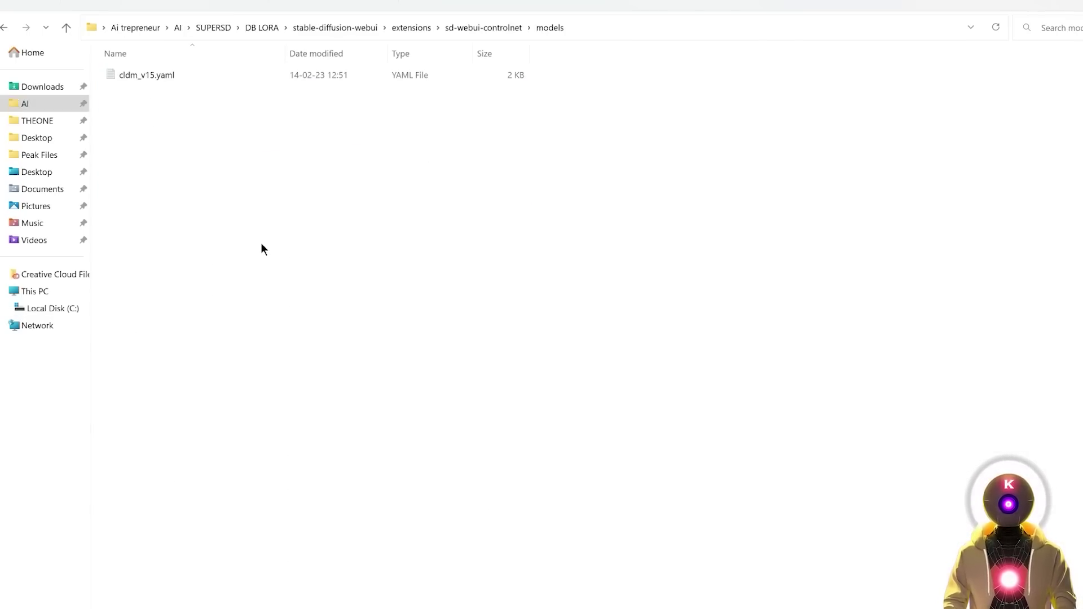
pyautogui.hotkey('ctrl', 'v')
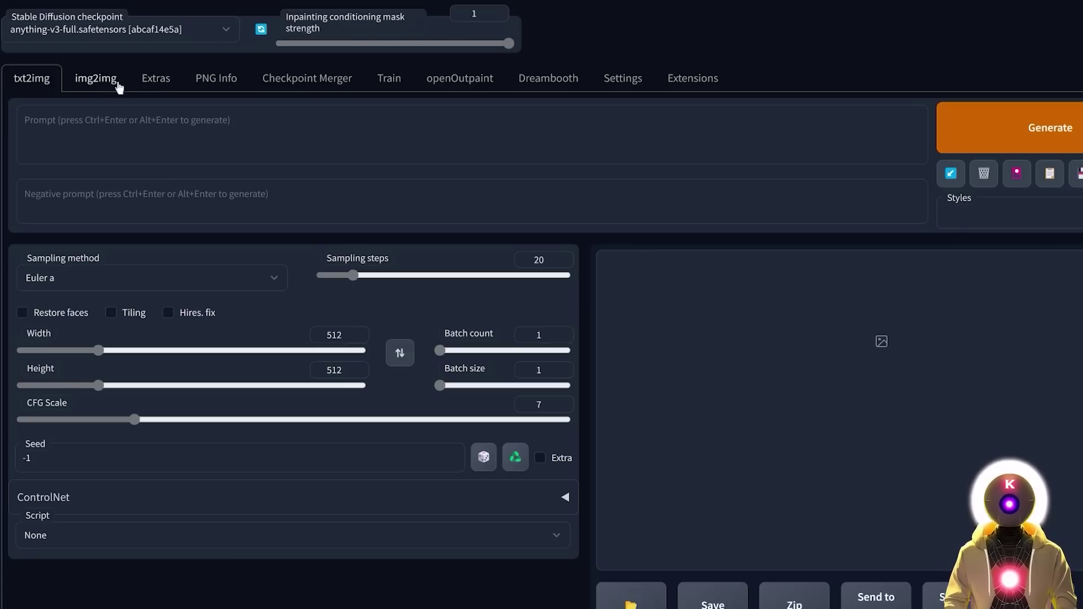
# Step: Switch to img2img and expand the ControlNet section below the generation settings
pyautogui.click(96, 79)
pyautogui.scroll(-8, 581, 245)
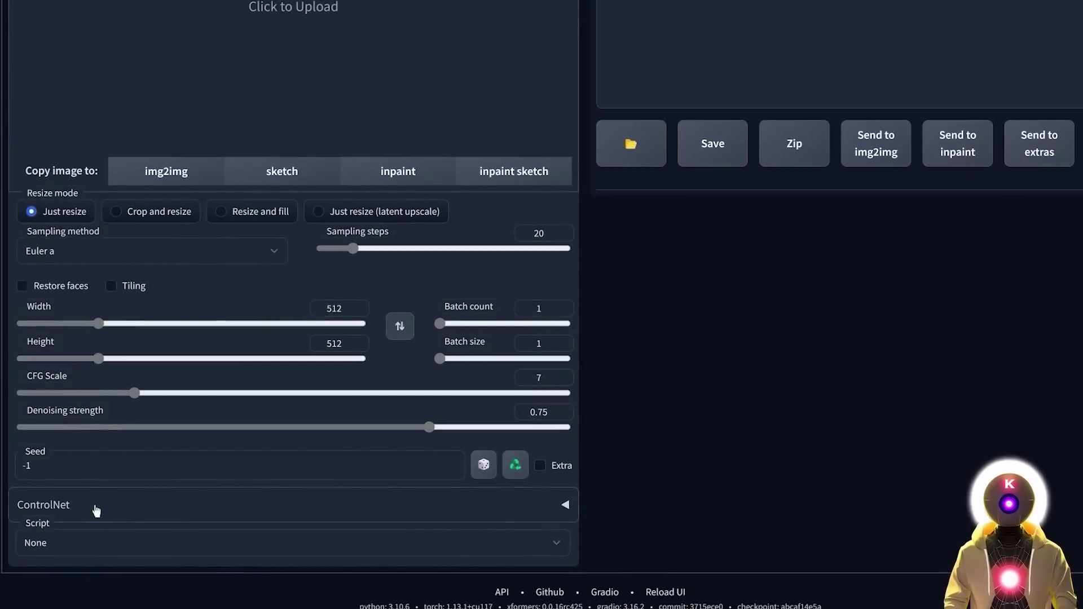
pyautogui.click(110, 509)
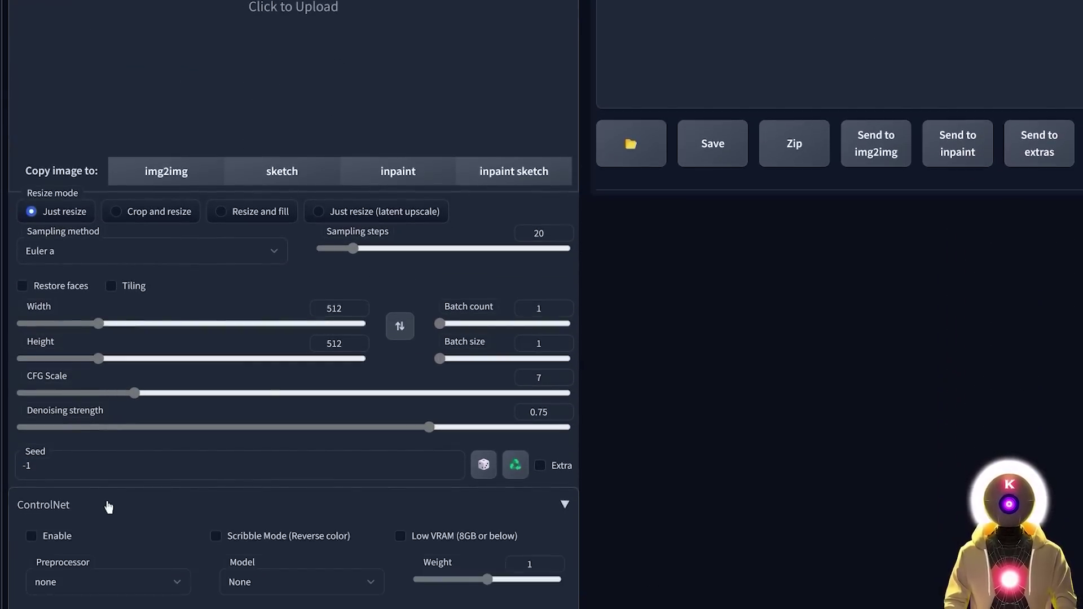
pyautogui.scroll(-7, 214, 127)
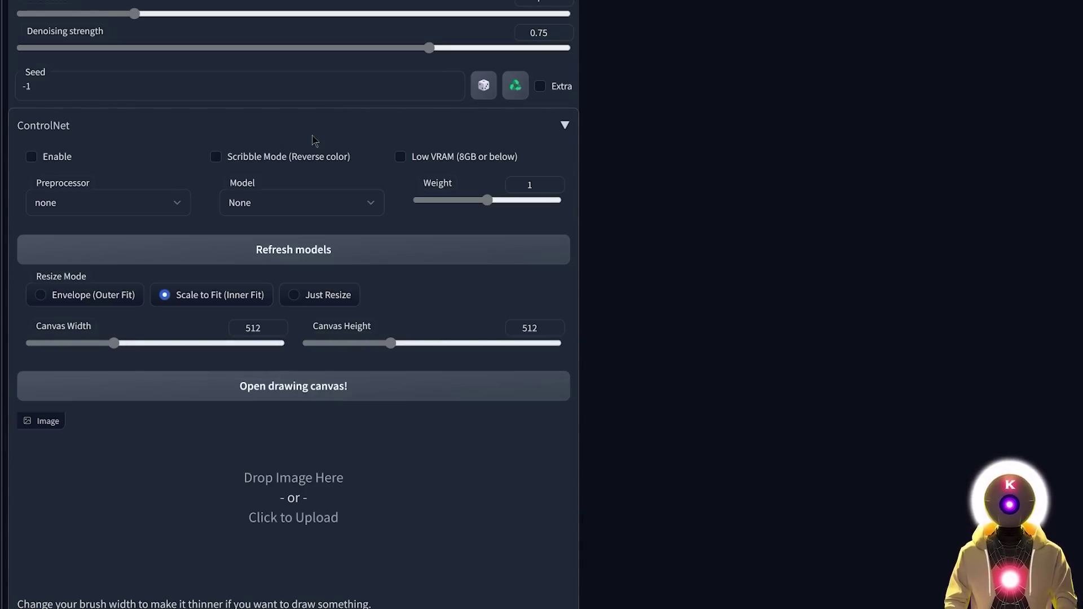
pyautogui.scroll(20, 313, 140)
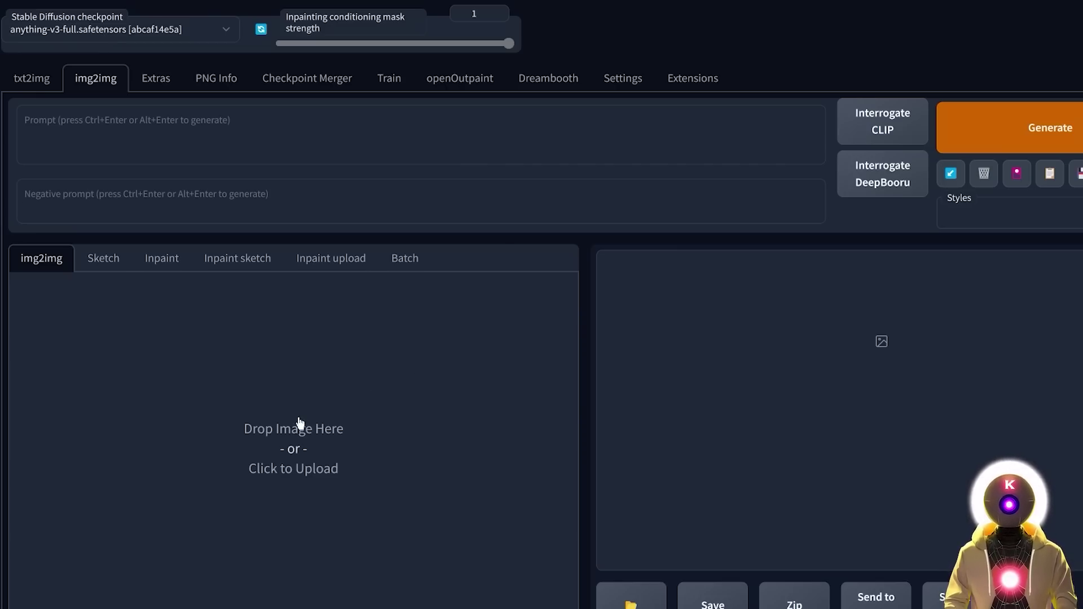
# Step: Paste the female warrior portrait as input and the 'viking, man, detail, flower meadow…' prompt
pyautogui.hotkey('ctrl', 'v')
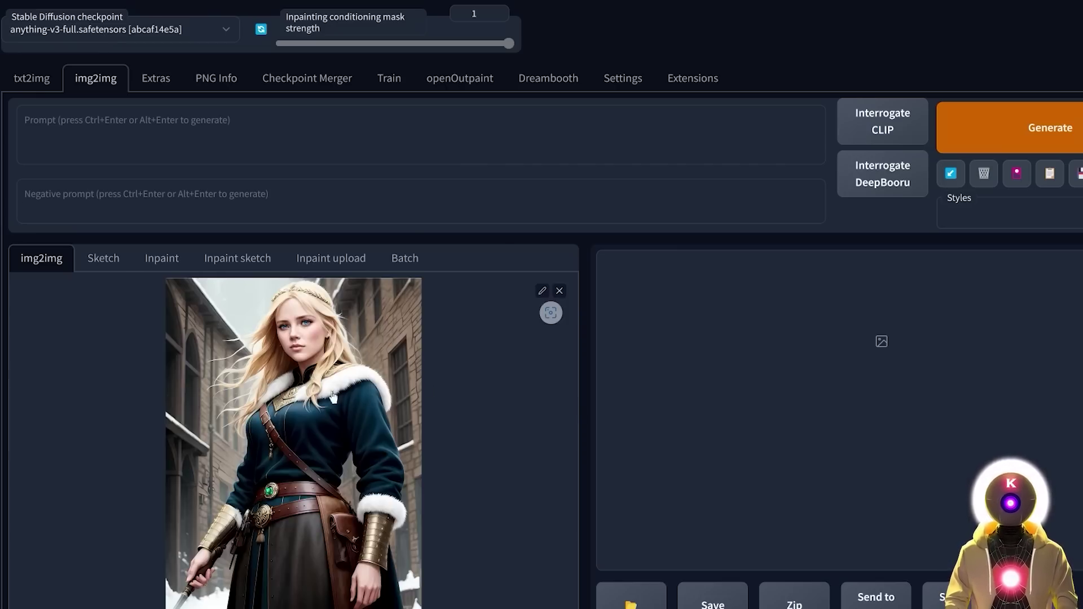
pyautogui.click(188, 147)
pyautogui.hotkey('ctrl', 'v')
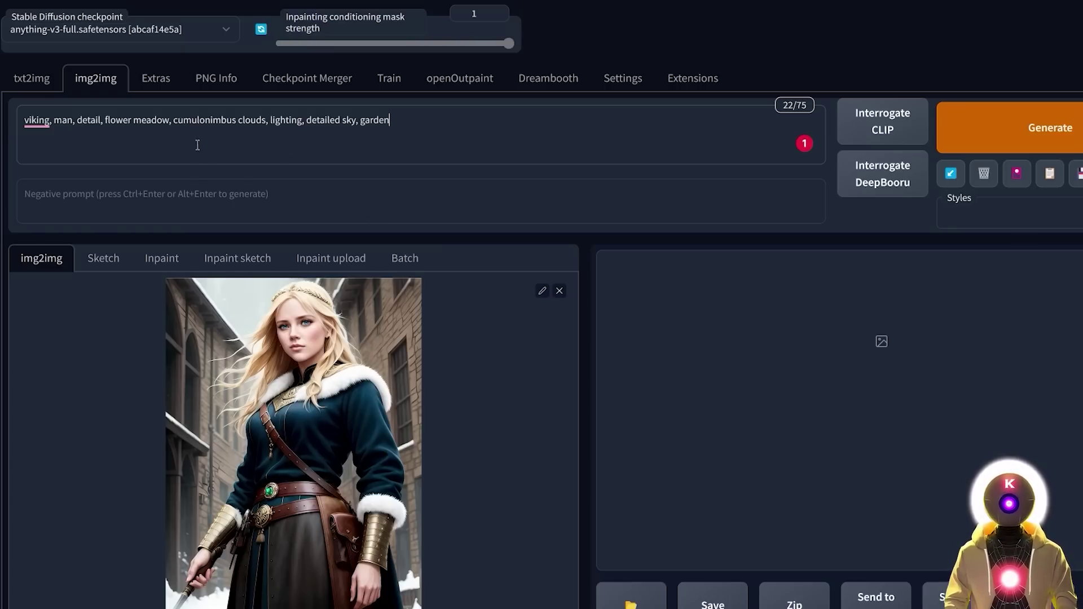
pyautogui.moveTo(420, 127); pyautogui.dragTo(5, 125)
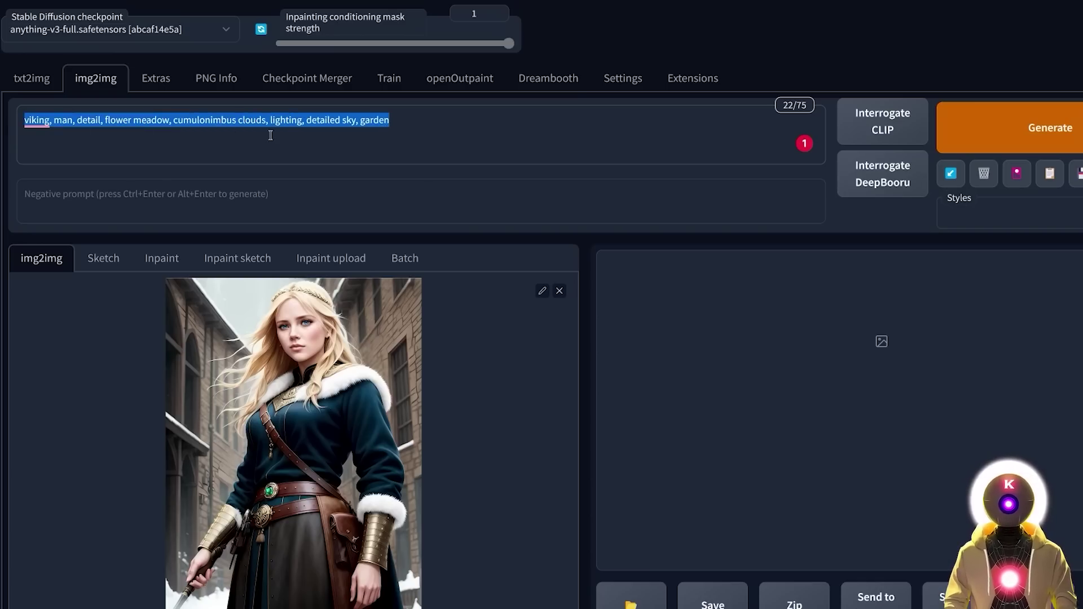
pyautogui.click(272, 136)
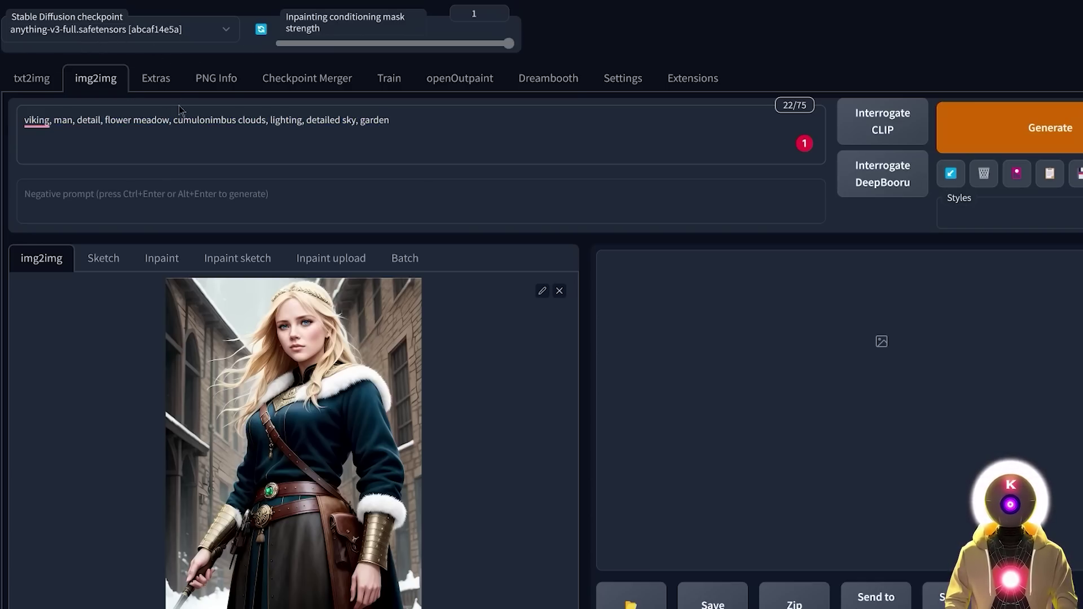
pyautogui.moveTo(395, 121); pyautogui.dragTo(14, 127)
pyautogui.click(581, 248)
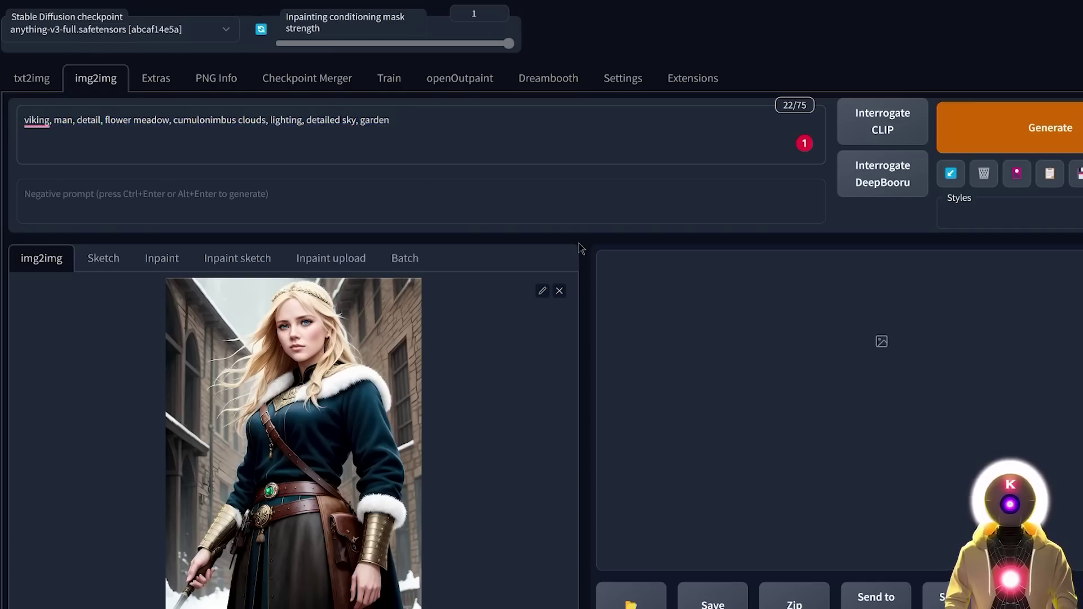
# Step: Set the img2img output size to 768 wide by 1024 high
pyautogui.scroll(-6, 581, 248)
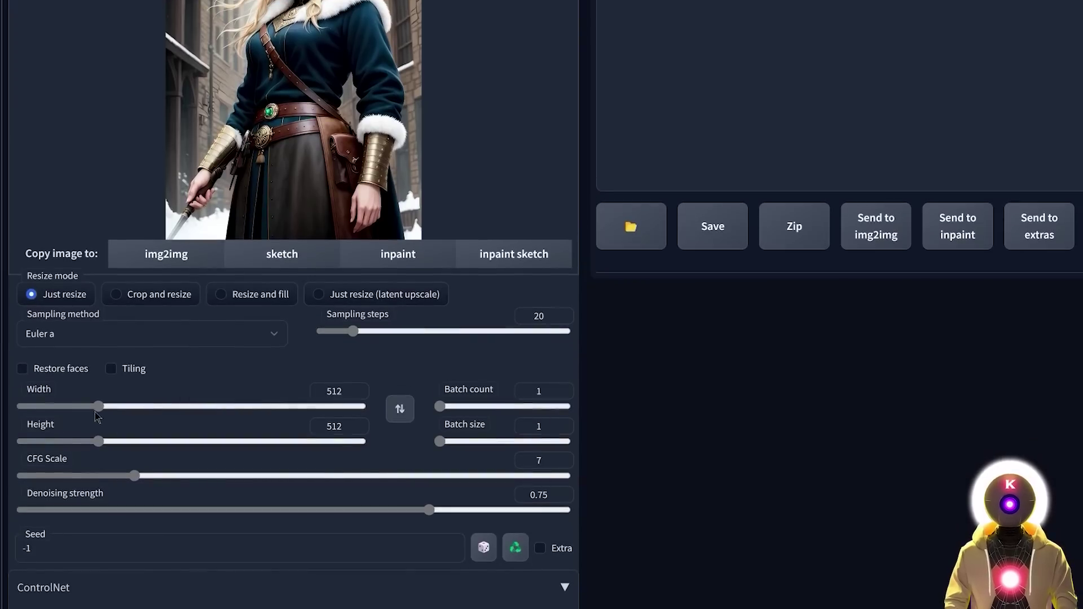
pyautogui.moveTo(99, 406); pyautogui.dragTo(141, 407)
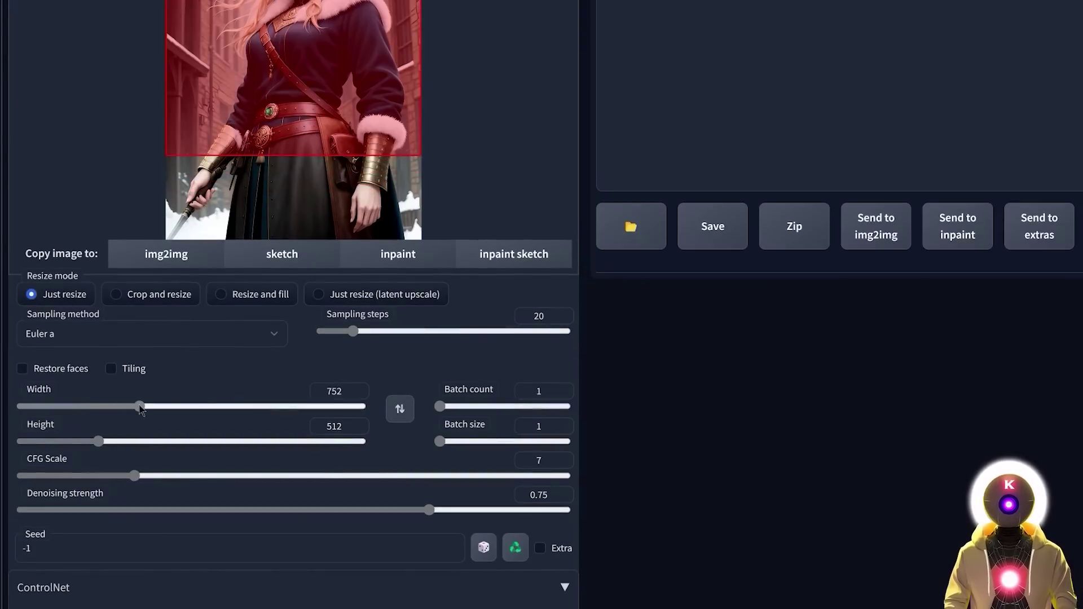
pyautogui.doubleClick(344, 392)
pyautogui.write('768')
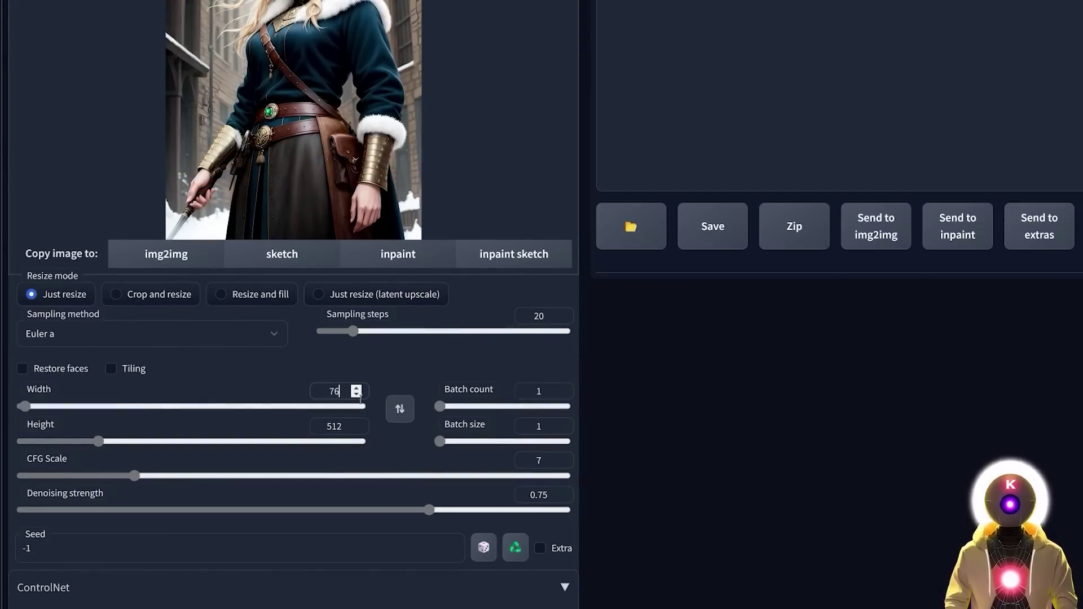
pyautogui.doubleClick(336, 427)
pyautogui.write('1024')
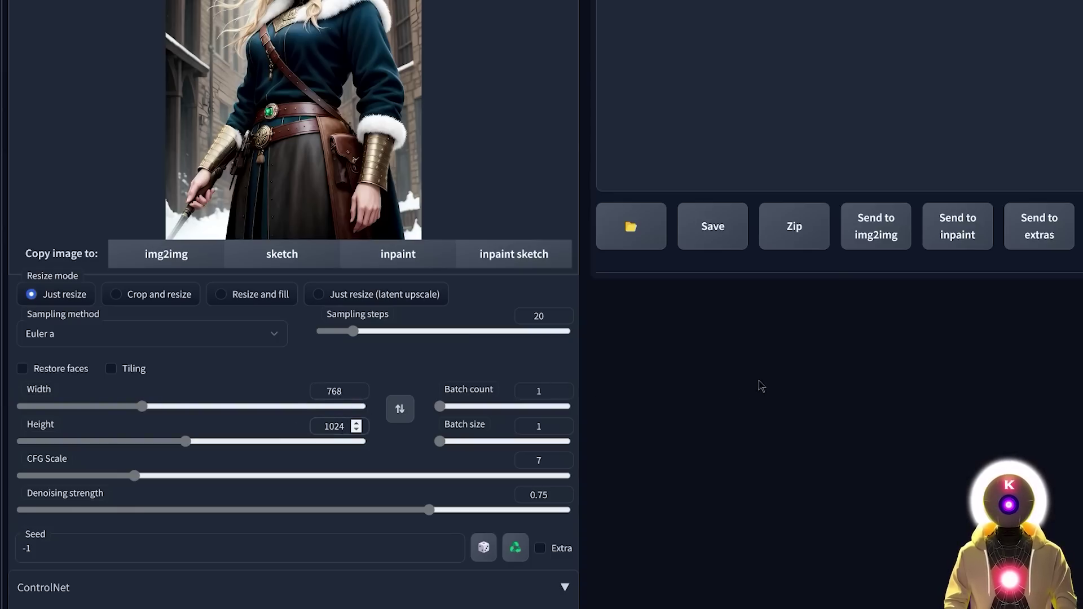
pyautogui.click(465, 511)
pyautogui.moveTo(467, 518); pyautogui.dragTo(511, 517)
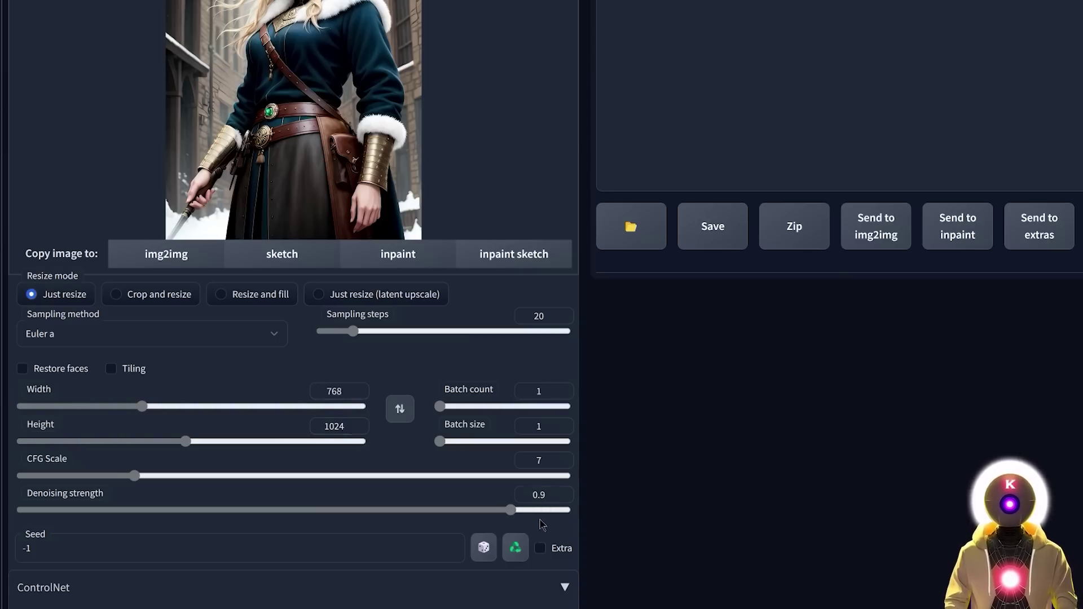
pyautogui.click(515, 547)
pyautogui.scroll(-2, 515, 508)
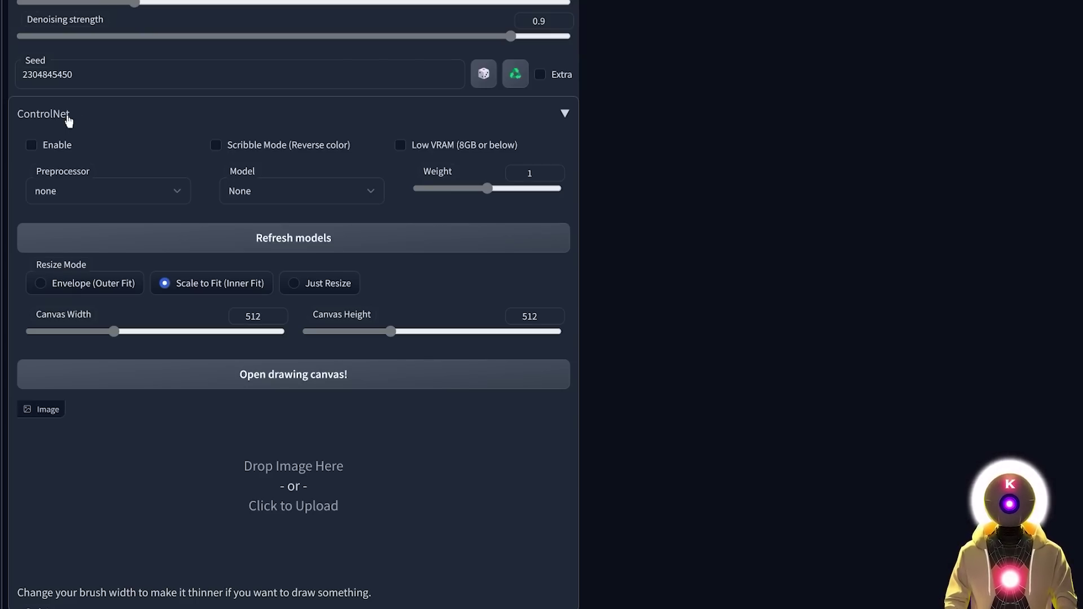
# Step: Enable ControlNet, leaving the Low VRAM option off
pyautogui.click(32, 146)
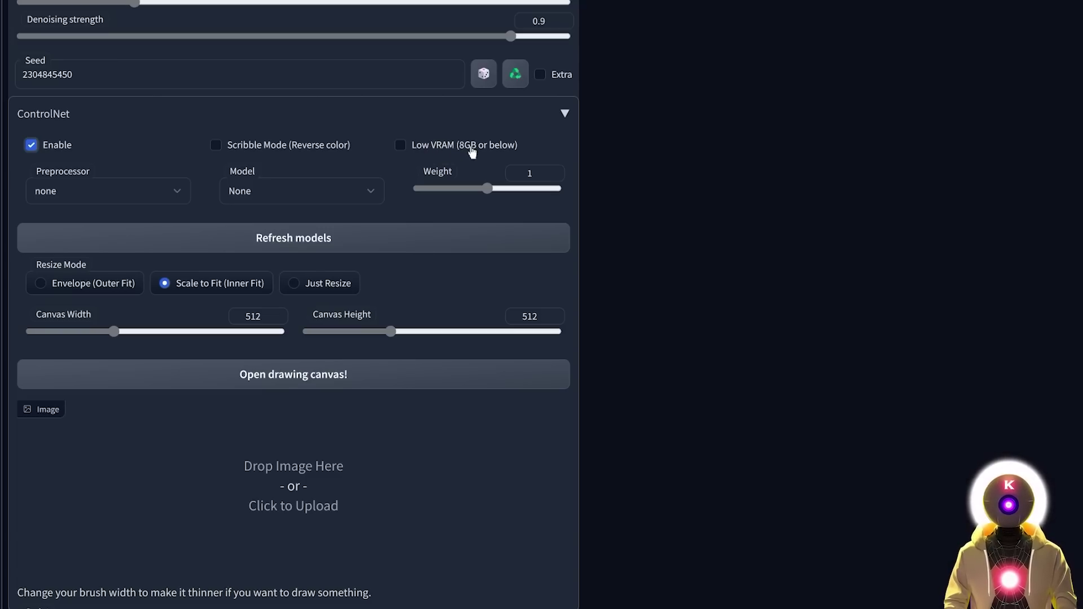
pyautogui.click(403, 145)
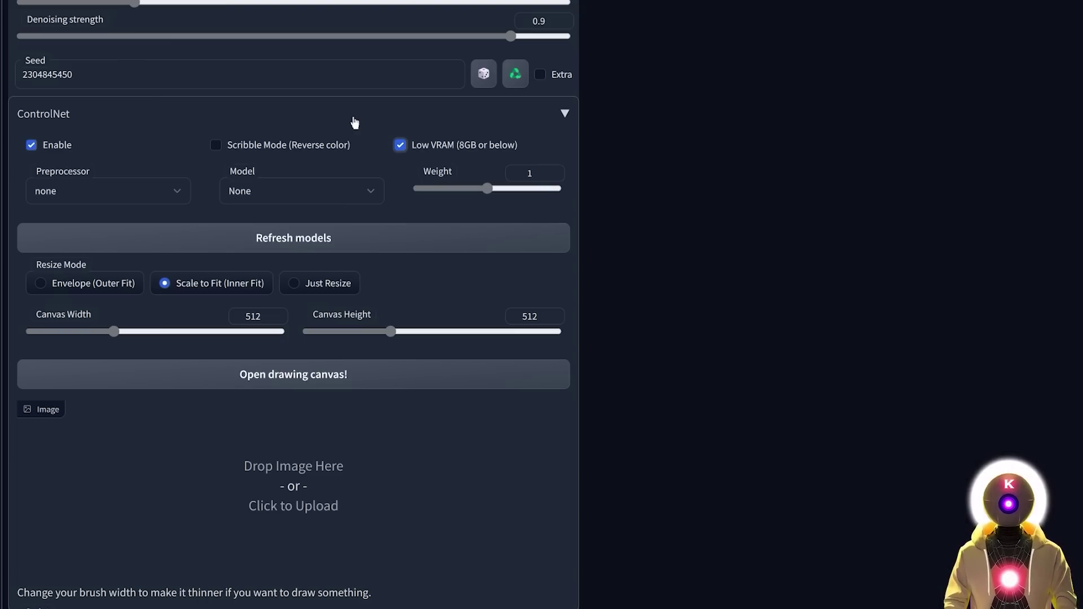
pyautogui.click(400, 145)
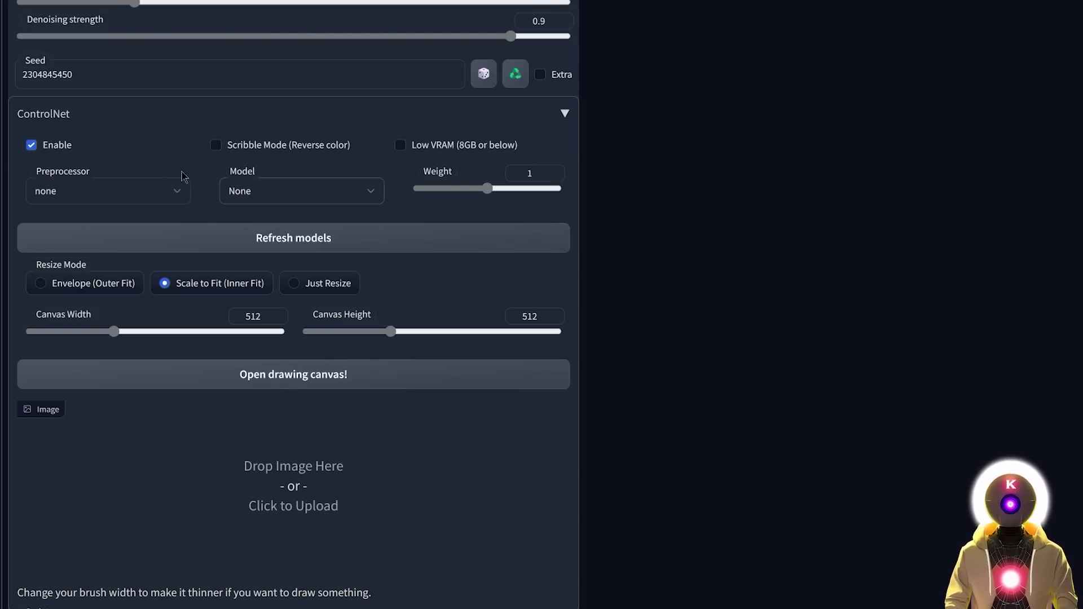
# Step: Choose the canny preprocessor, control_sd15_canny model, and Just Resize mode
pyautogui.click(181, 188)
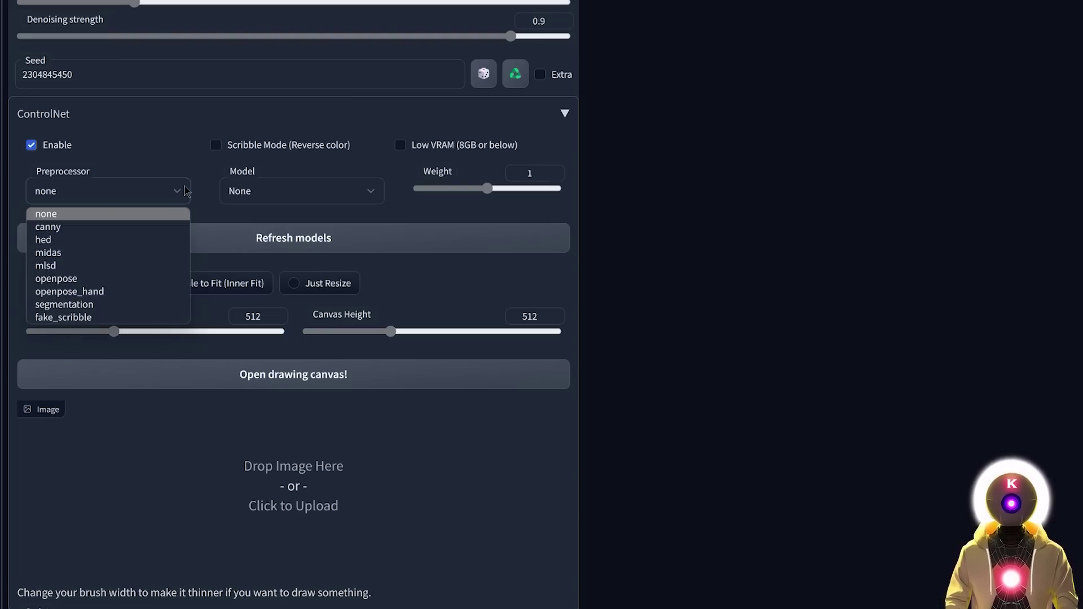
pyautogui.click(144, 232)
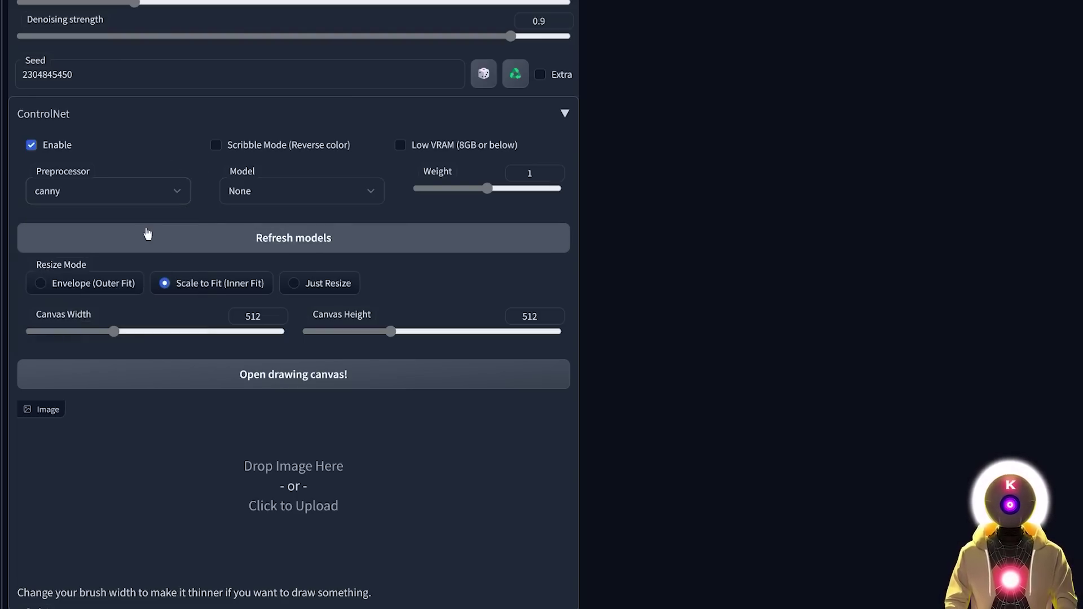
pyautogui.click(265, 192)
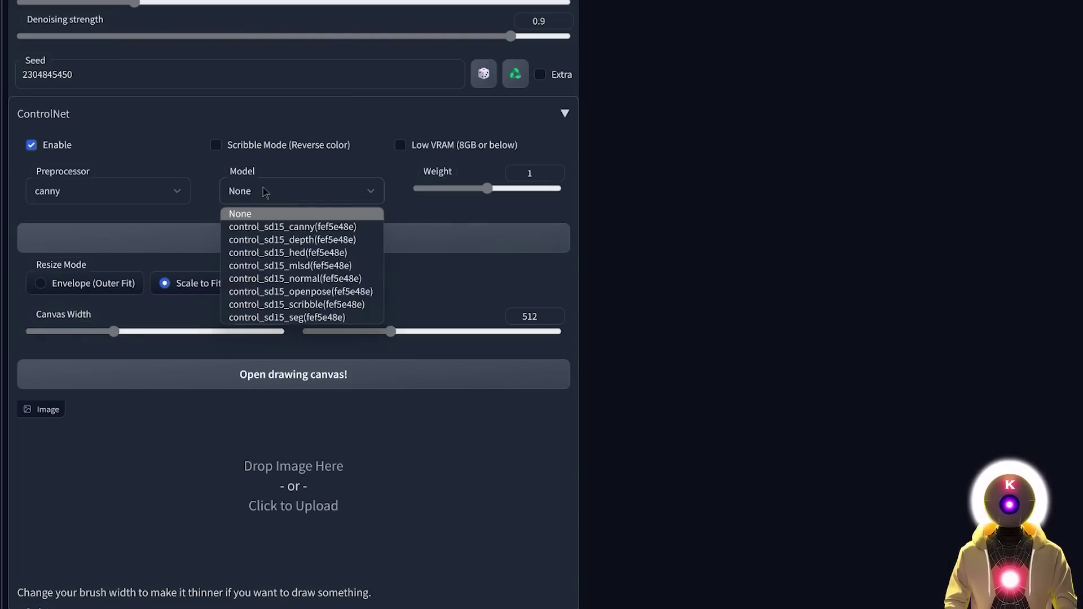
pyautogui.click(305, 227)
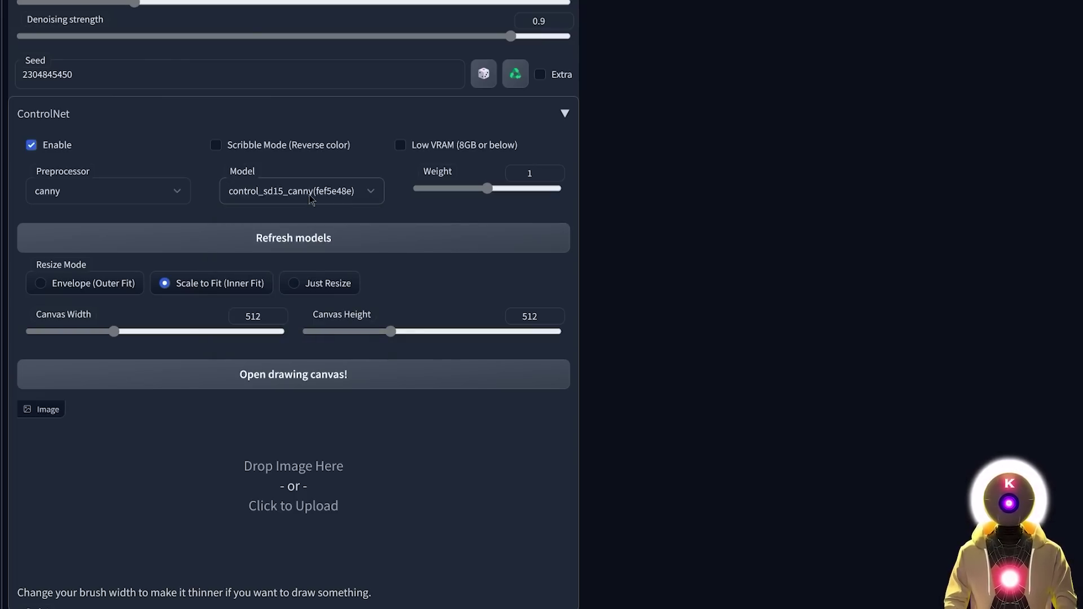
pyautogui.click(293, 189)
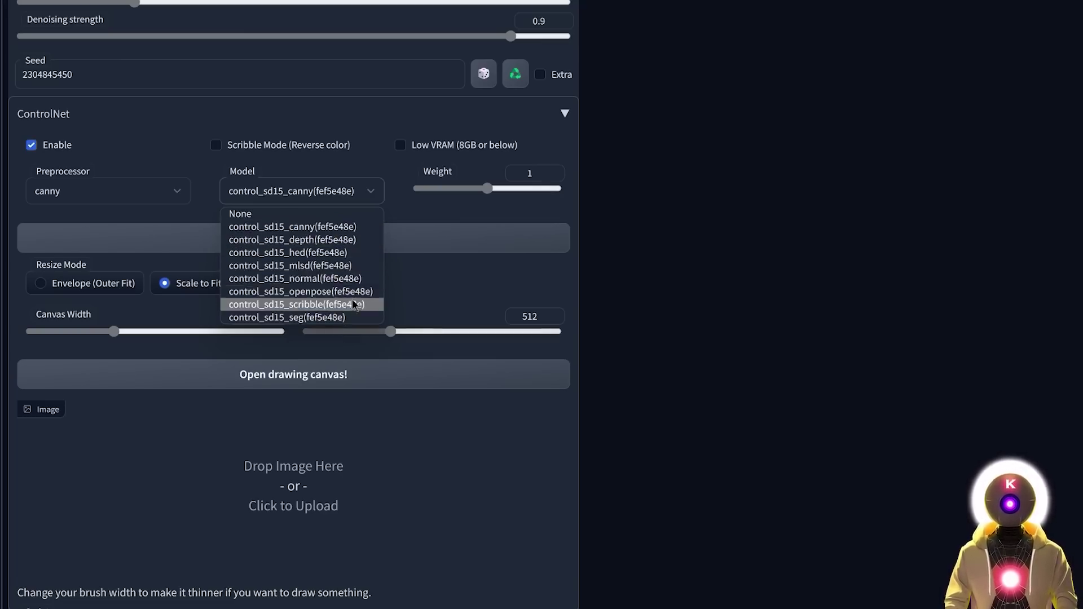
pyautogui.click(405, 195)
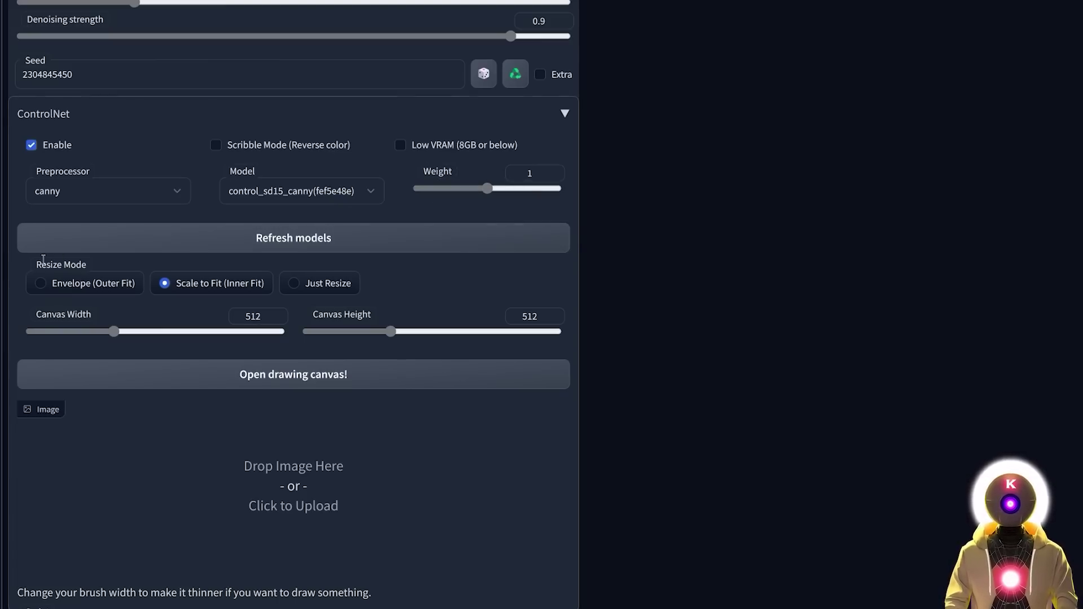
pyautogui.click(295, 284)
# Step: Set the ControlNet canvas width to 768 and height to 1024
pyautogui.scroll(2, 297, 288)
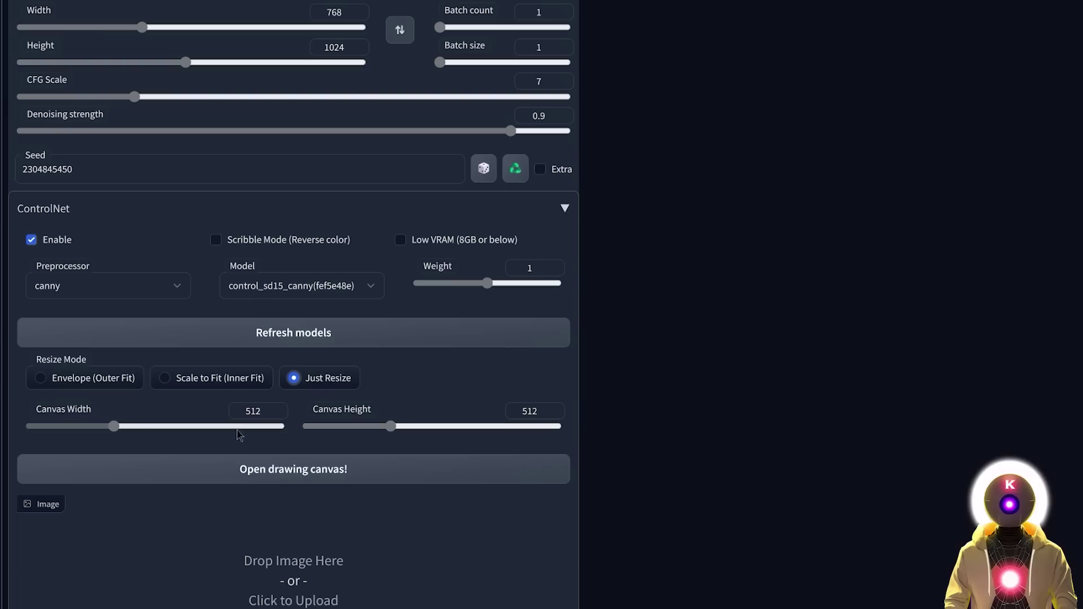
pyautogui.scroll(3, 346, 265)
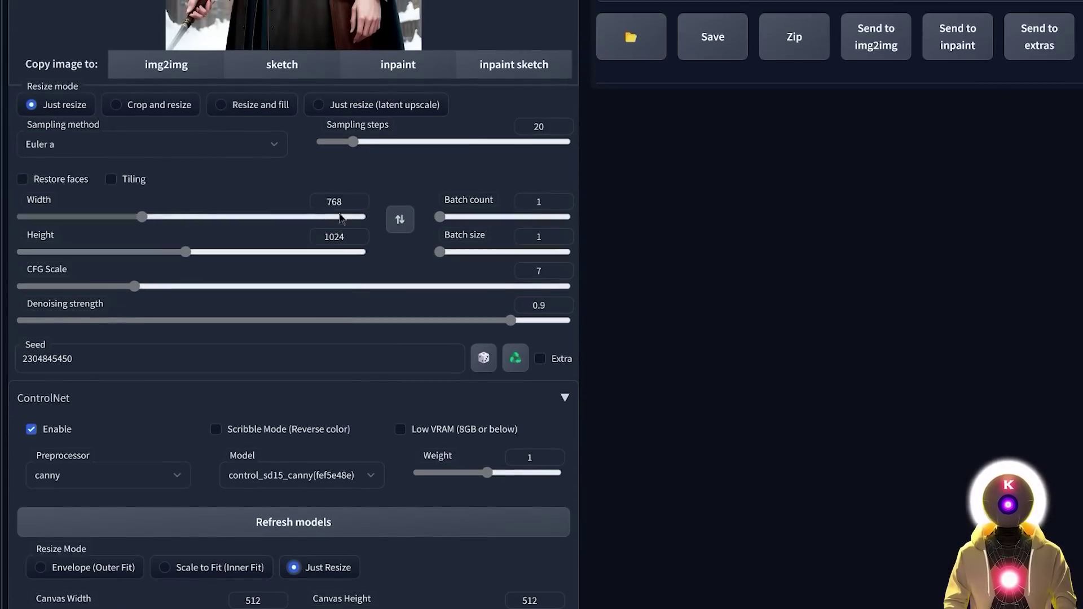
pyautogui.scroll(-5, 355, 234)
pyautogui.doubleClick(252, 227)
pyautogui.write('768')
pyautogui.doubleClick(530, 227)
pyautogui.write('1024')
pyautogui.click(675, 236)
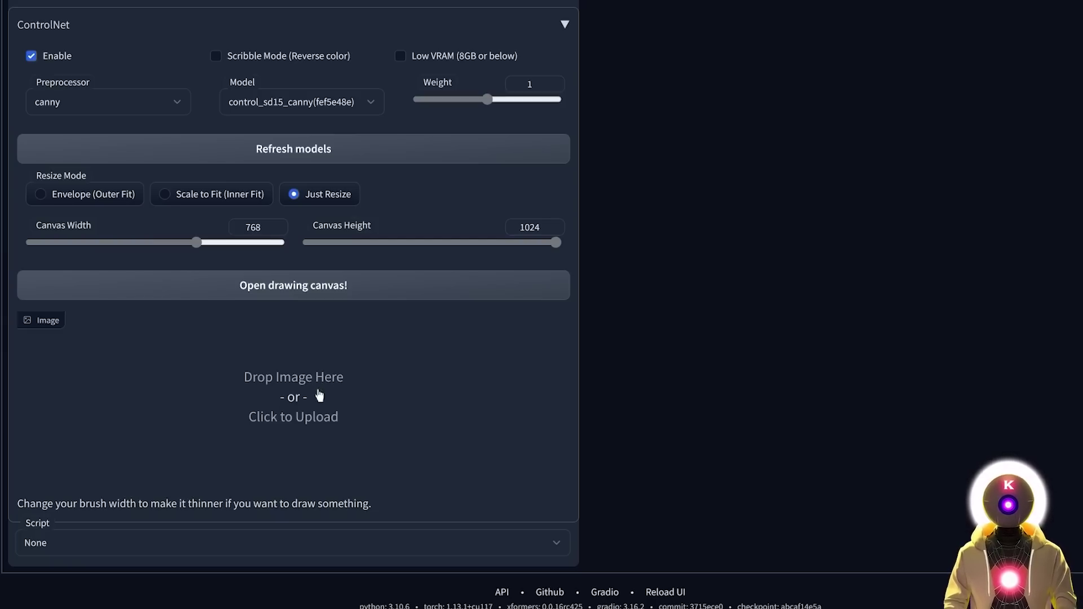
pyautogui.scroll(9, 320, 397)
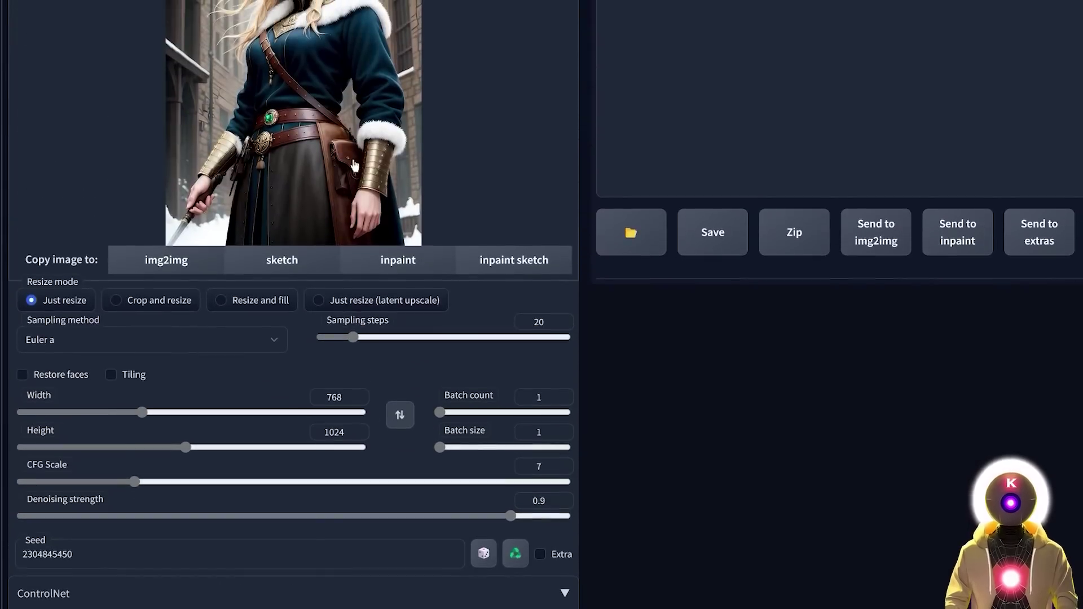
pyautogui.scroll(-9, 358, 164)
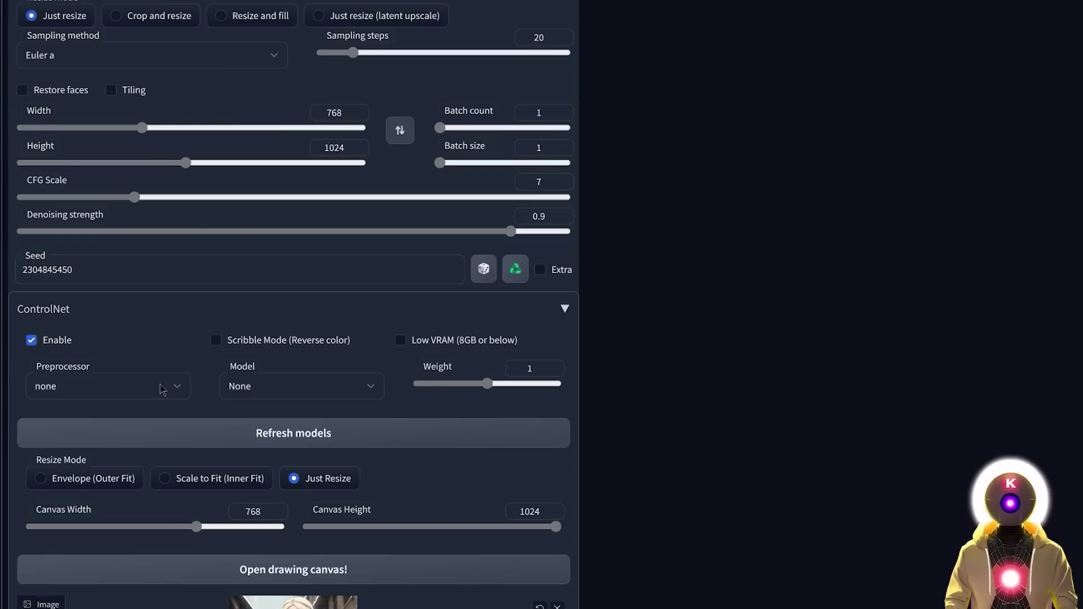
# Step: Reselect the canny preprocessor and control_sd15_canny model in ControlNet
pyautogui.click(163, 387)
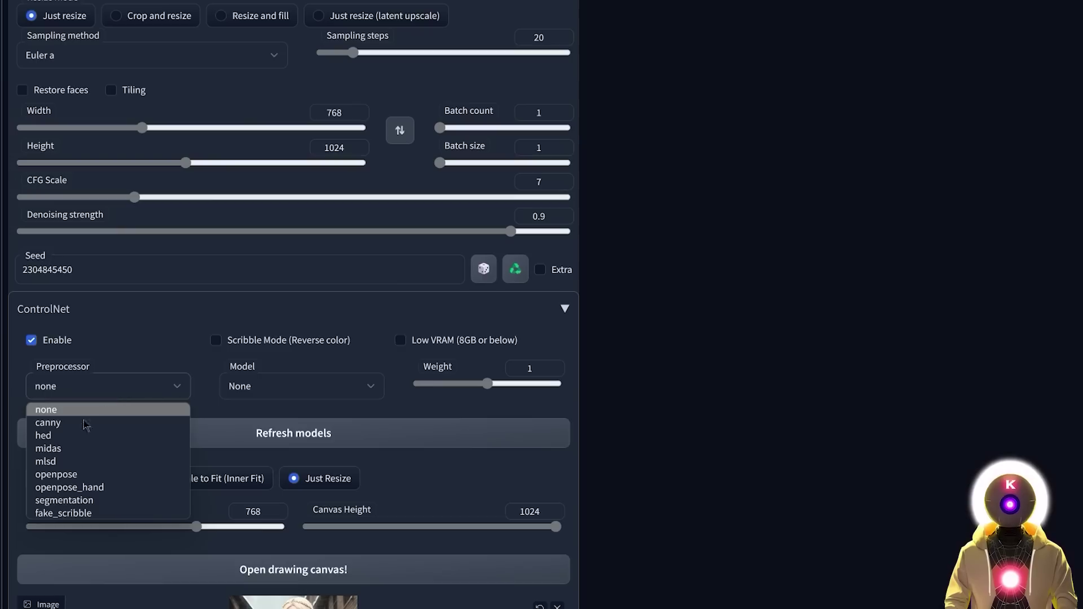
pyautogui.click(82, 424)
pyautogui.click(302, 386)
pyautogui.click(282, 423)
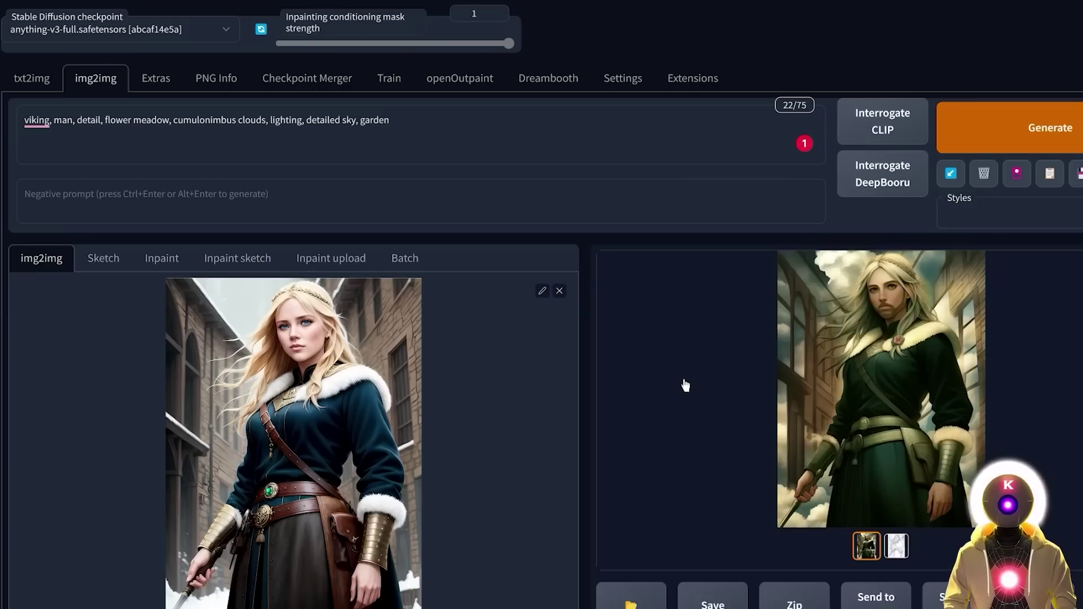
# Step: View the generated canny edge map and the resulting viking man image
pyautogui.click(820, 375)
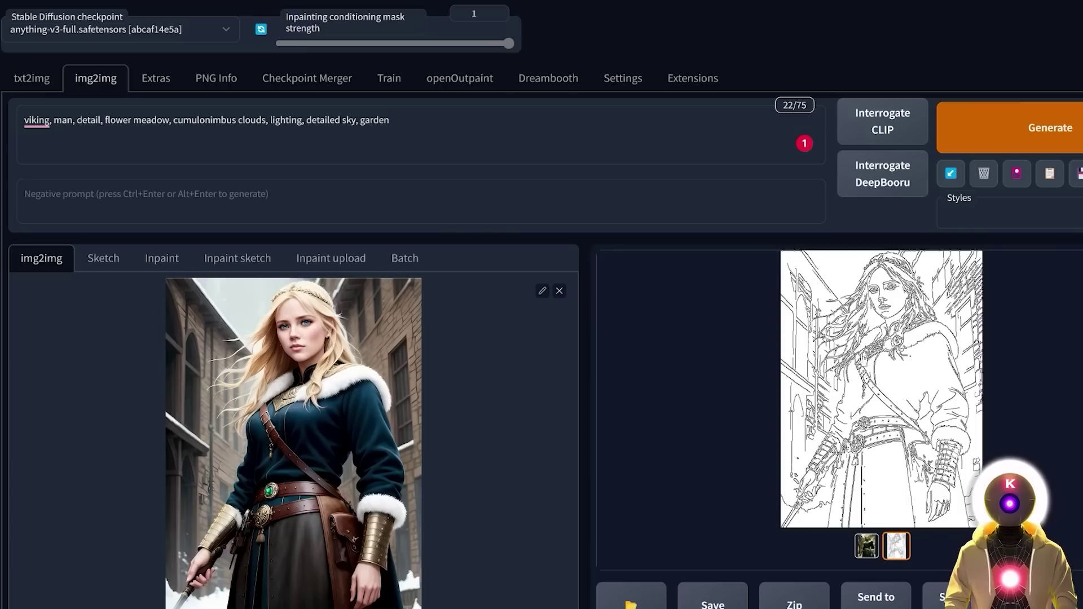
pyautogui.click(867, 547)
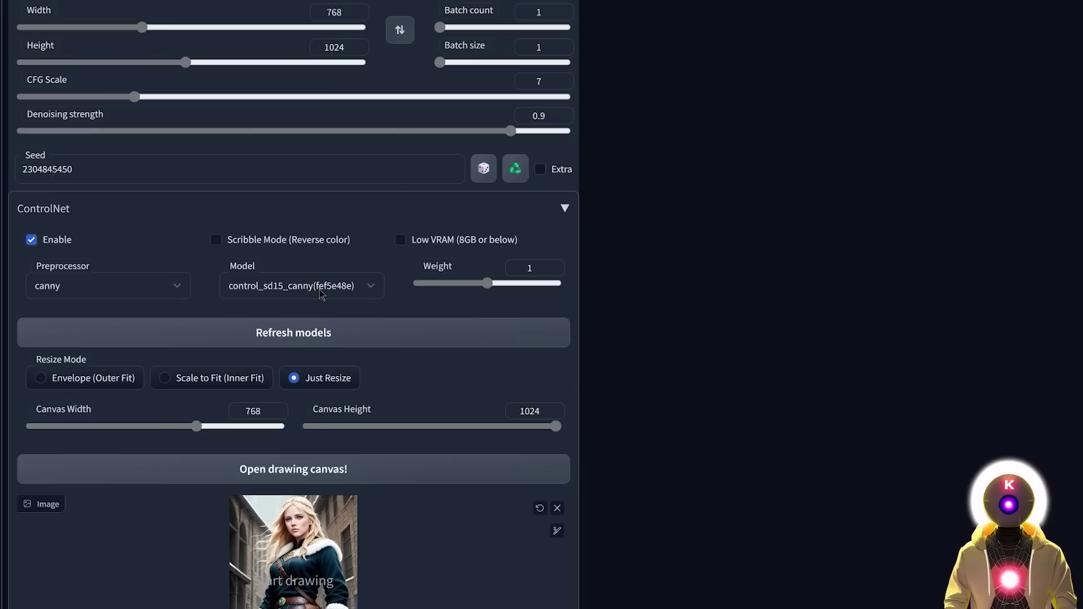
pyautogui.click(320, 288)
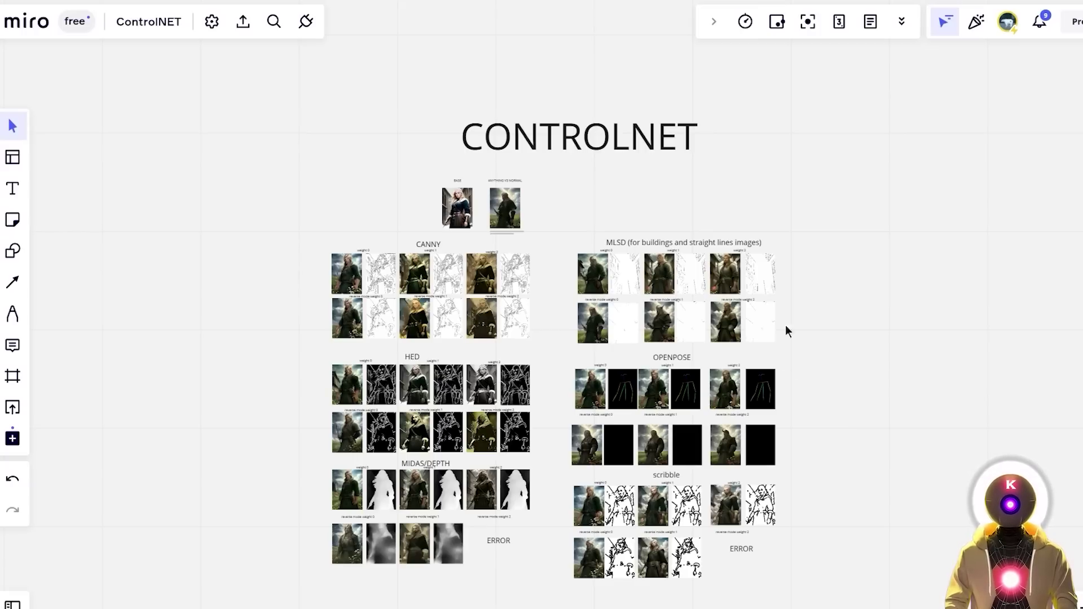
# Step: Zoom and pan the Miro board to the CANNY and HED results, then center the base and Anything V3 images
pyautogui.scroll(5, 403, 237)
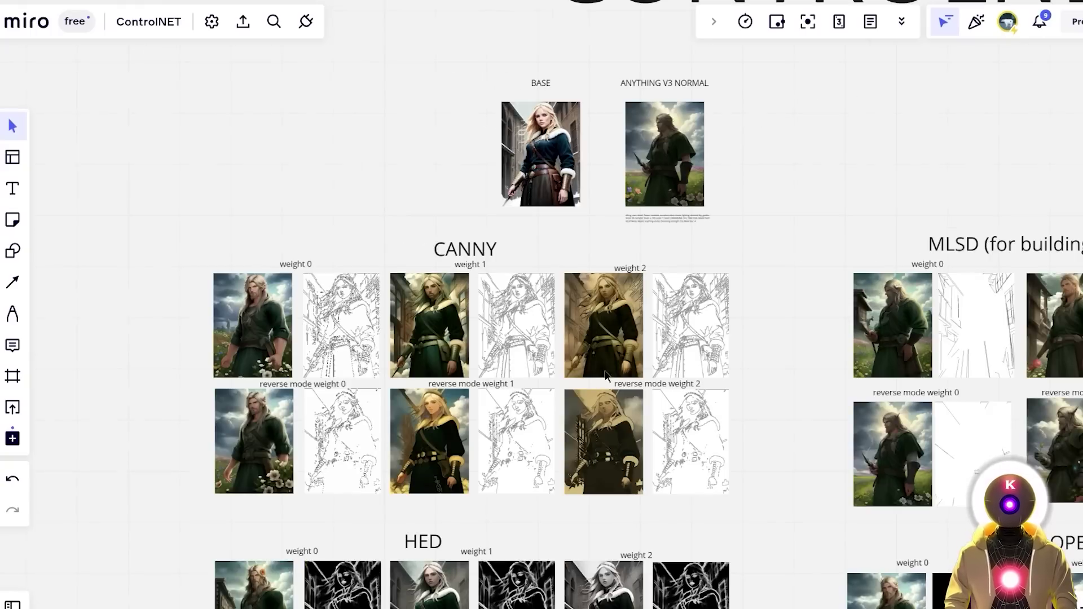
pyautogui.moveTo(753, 443); pyautogui.dragTo(758, 371)
pyautogui.moveTo(808, 462); pyautogui.dragTo(807, 309)
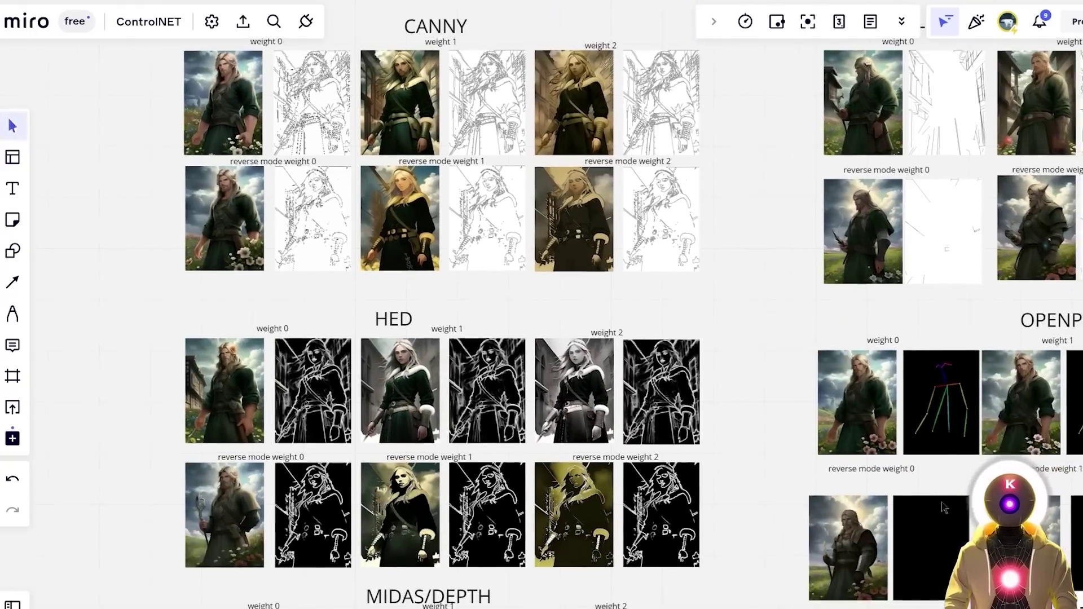
pyautogui.scroll(3, 737, 169)
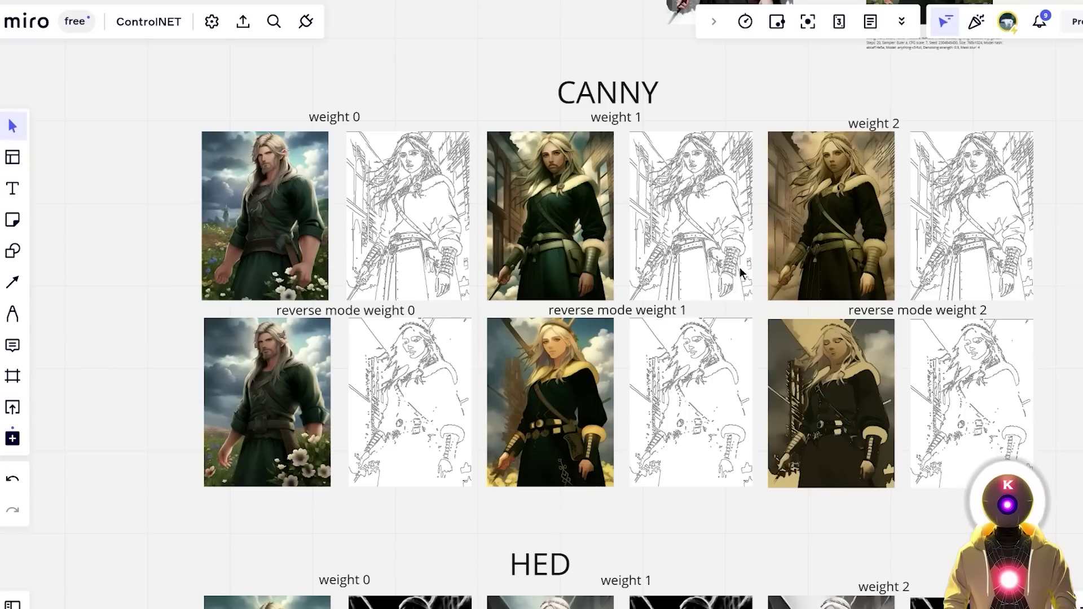
pyautogui.scroll(1, 740, 267)
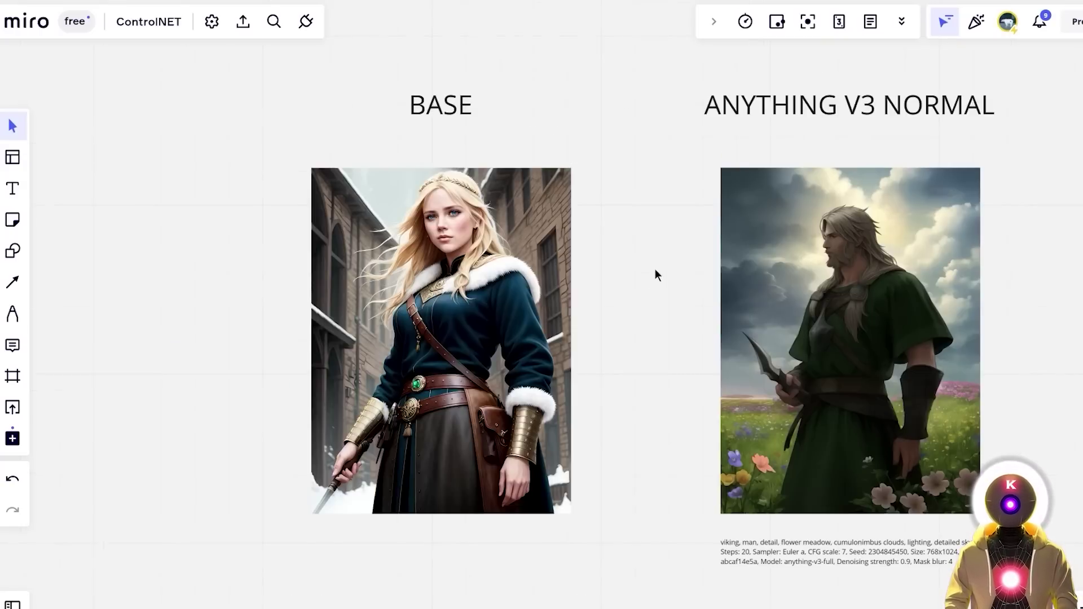
pyautogui.moveTo(657, 261); pyautogui.dragTo(617, 281)
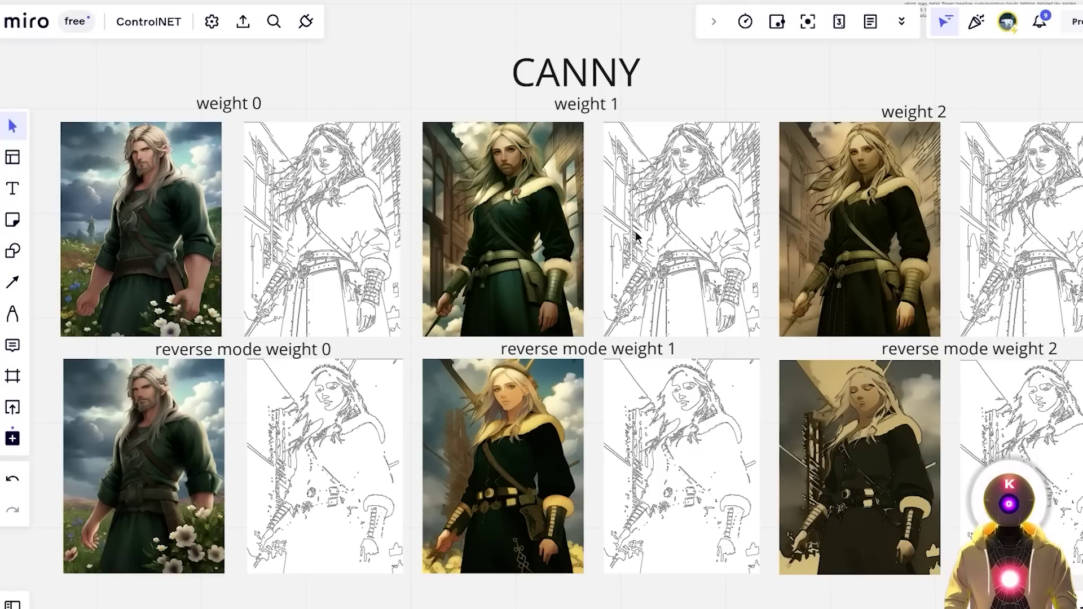
pyautogui.scroll(3, 636, 237)
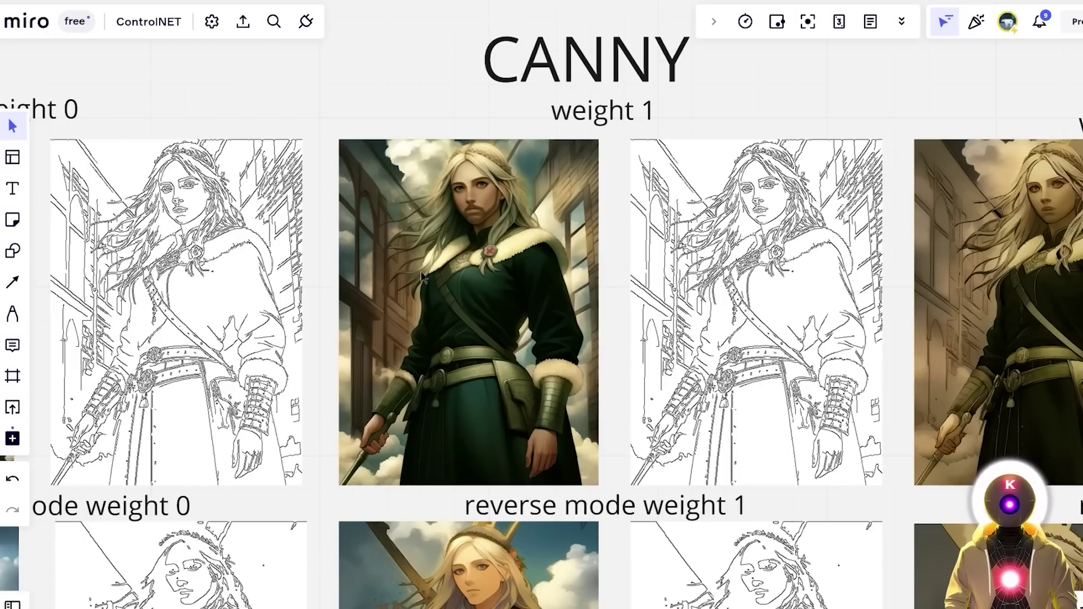
pyautogui.moveTo(170, 276); pyautogui.dragTo(637, 289)
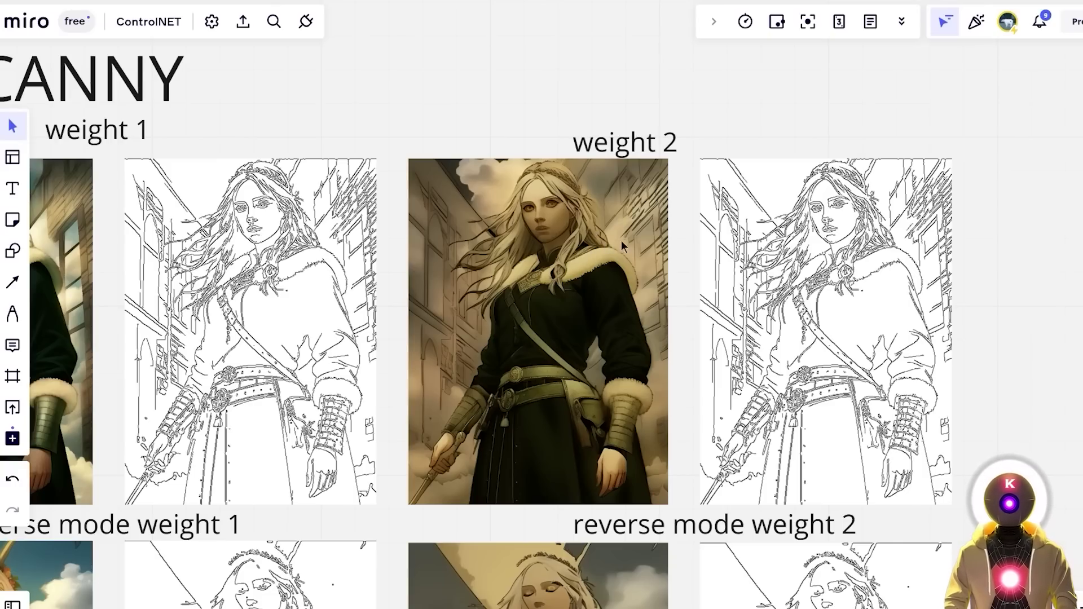
pyautogui.hscroll(-8, 446, 284)
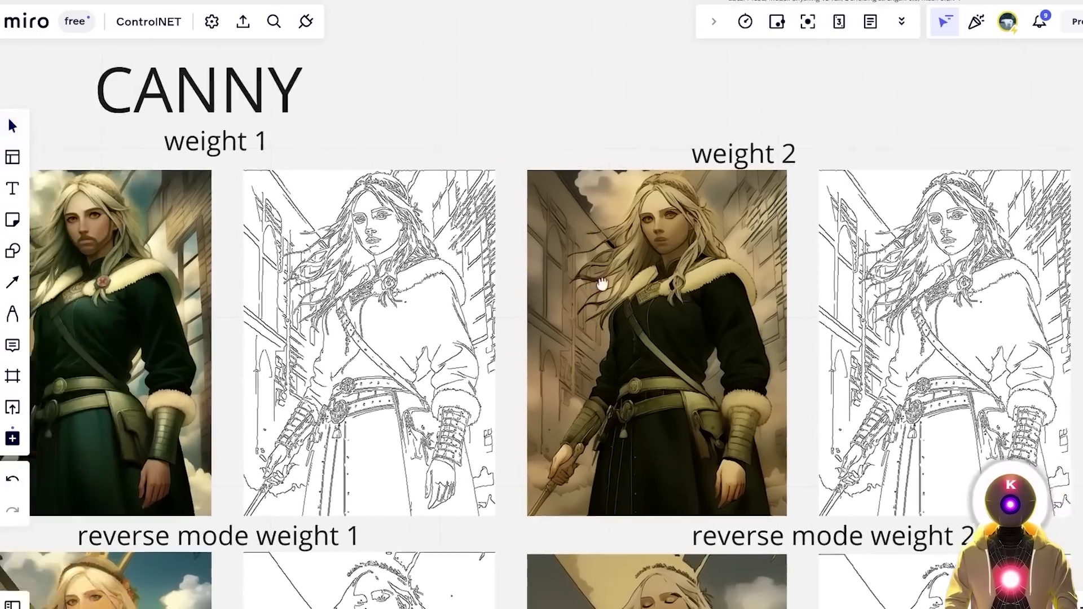
pyautogui.hscroll(-3, 467, 340)
pyautogui.scroll(-5, 615, 316)
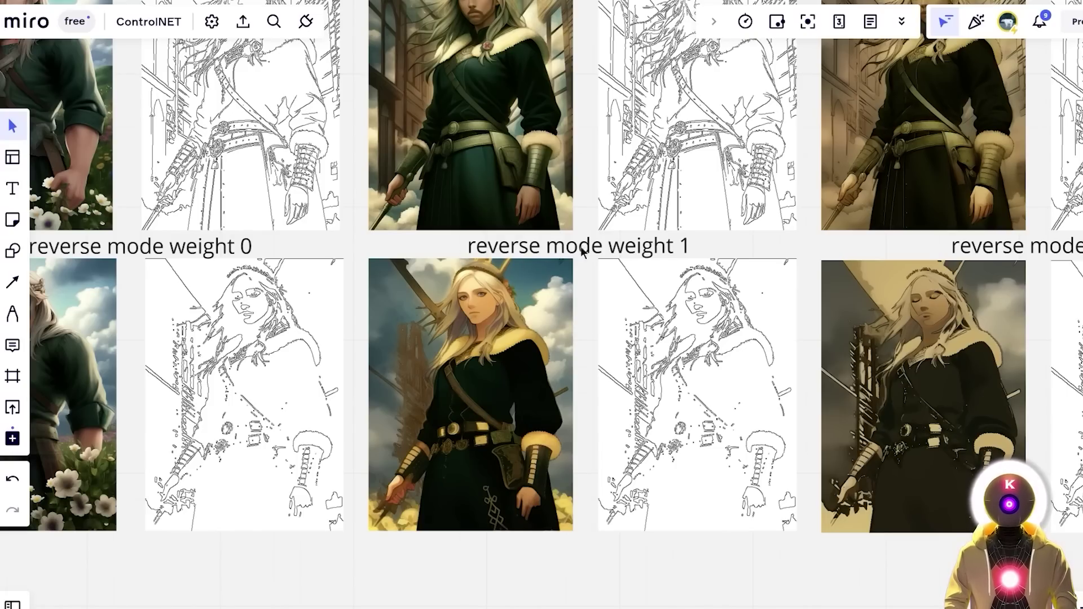
pyautogui.hscroll(5, 478, 295)
pyautogui.hscroll(-4, 351, 350)
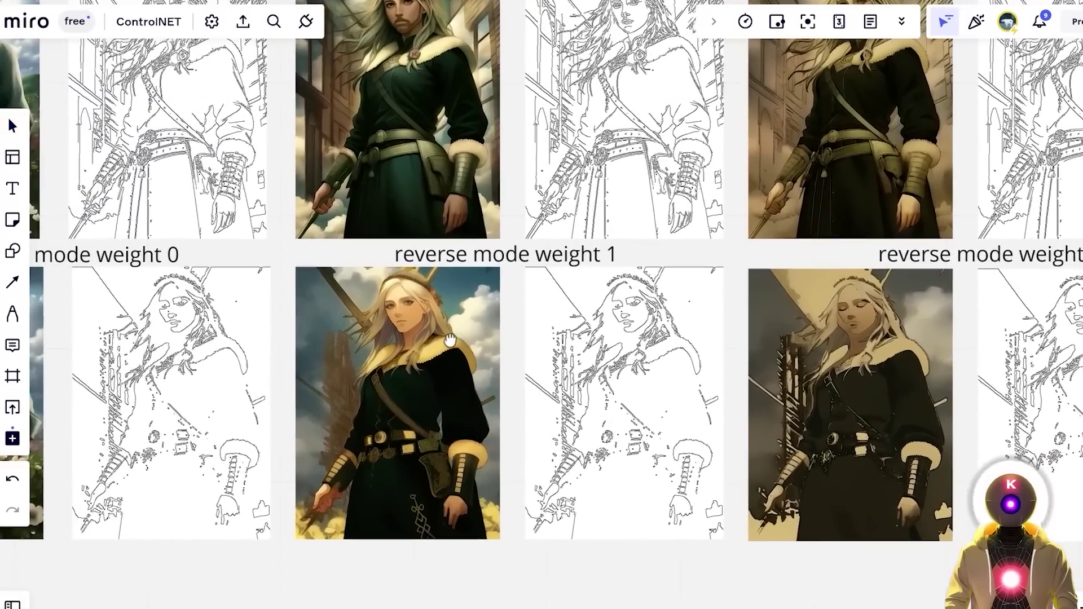
pyautogui.hscroll(-3, 350, 349)
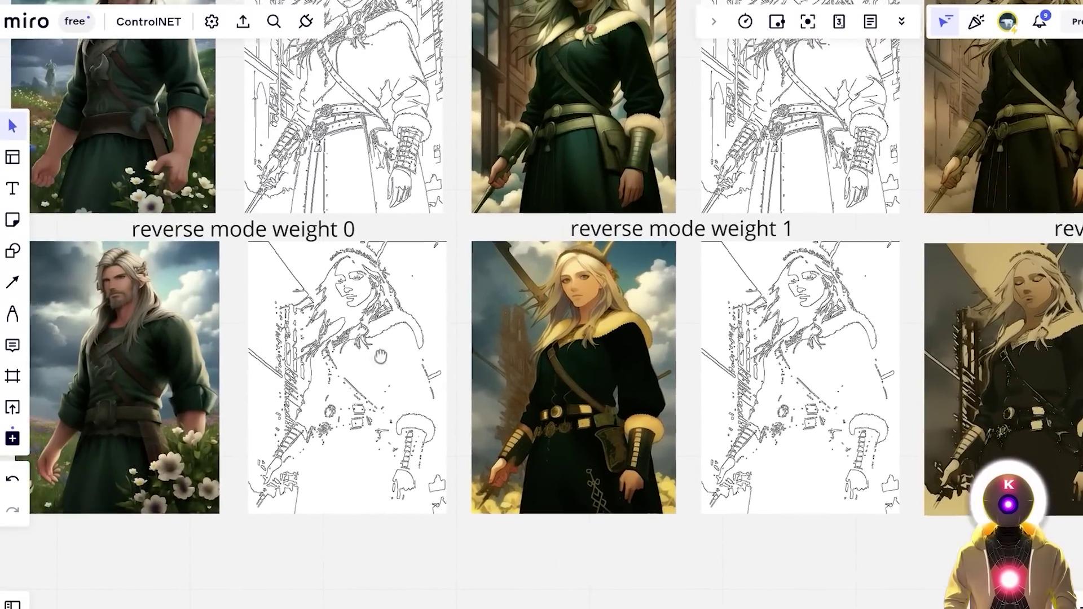
pyautogui.hscroll(-2, 486, 340)
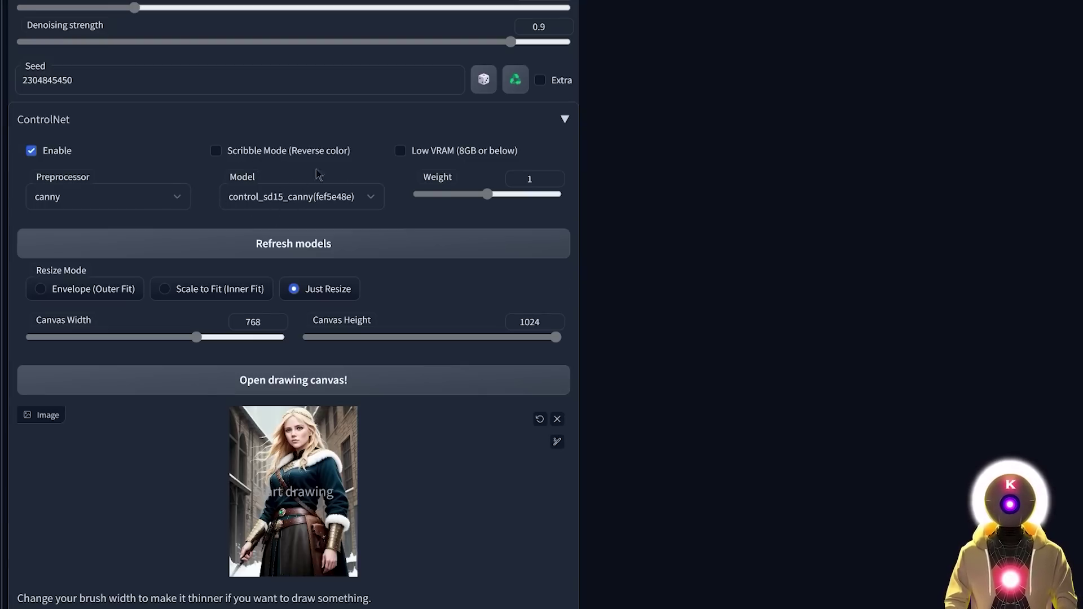
# Step: Set the ControlNet preprocessor to hed and the model to control_sd15_hed
pyautogui.click(130, 197)
pyautogui.click(74, 247)
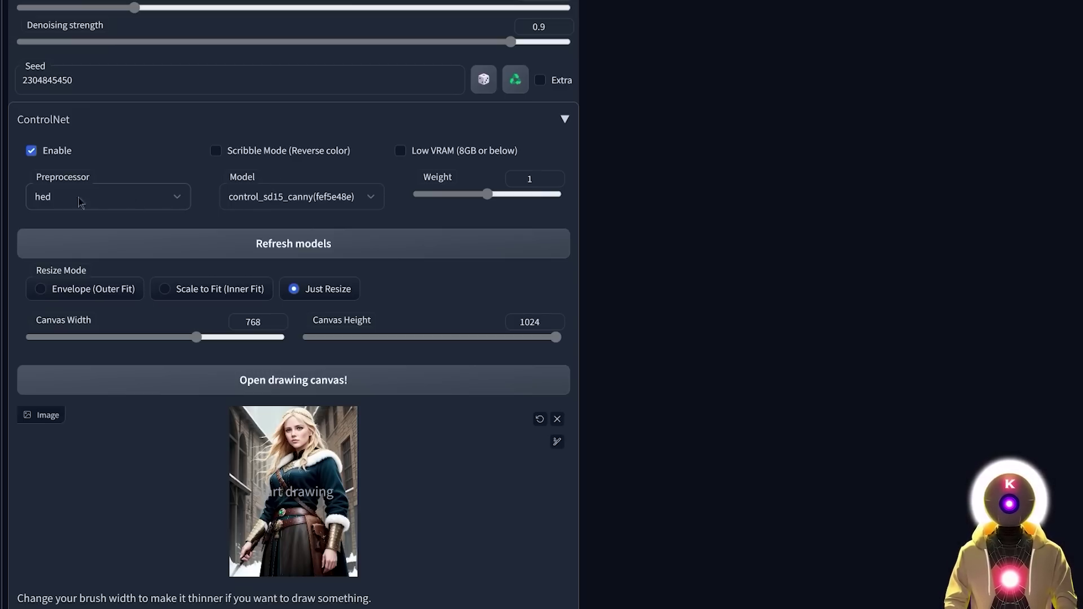
pyautogui.click(282, 197)
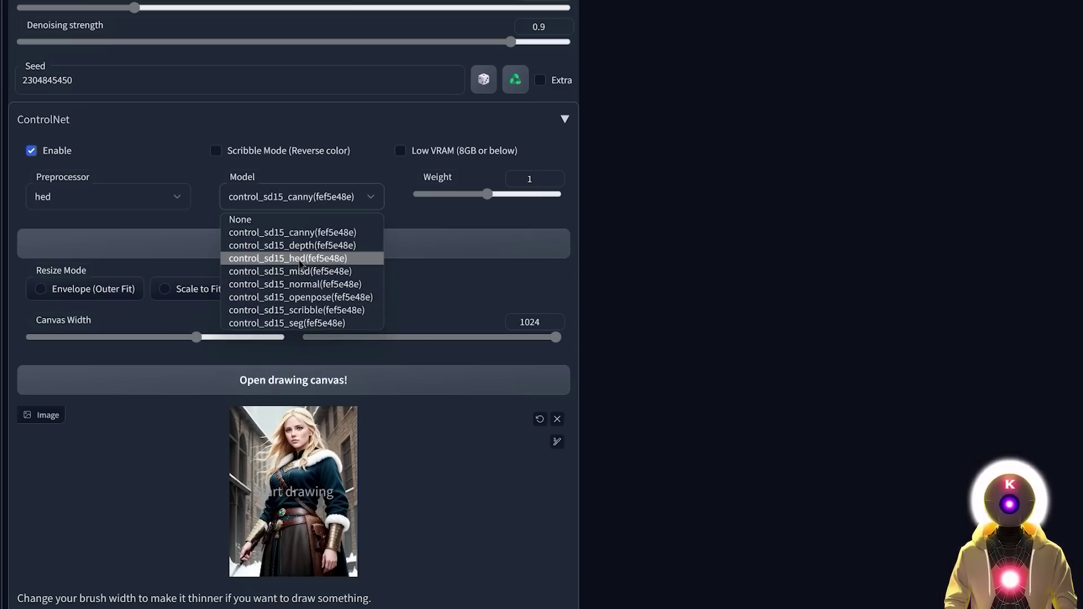
pyautogui.click(300, 259)
# Step: Generate a hed-guided image and compare it with its hed edge map
pyautogui.click(1050, 131)
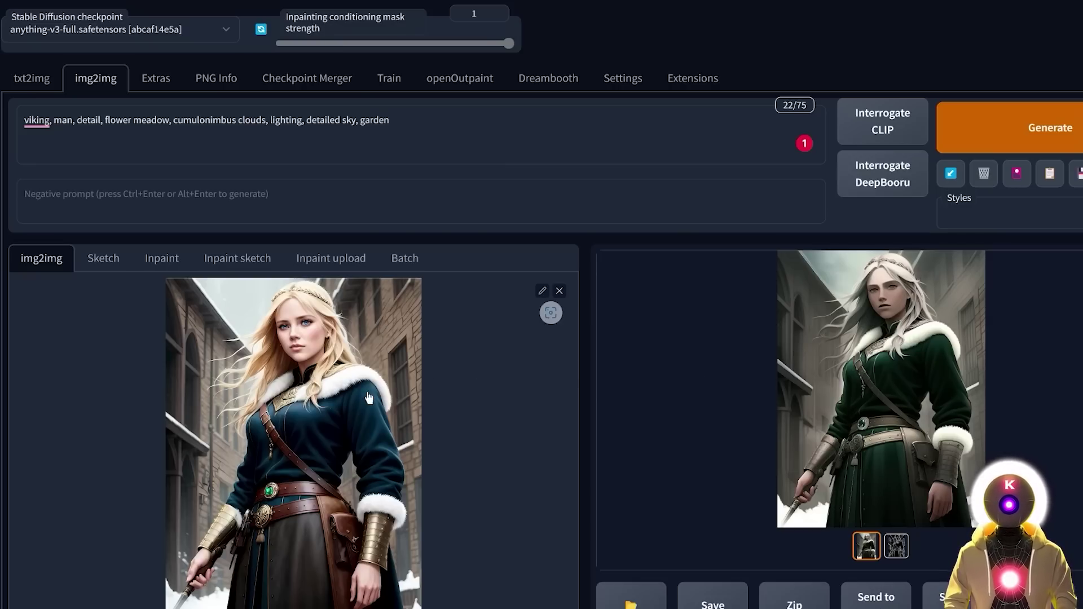
pyautogui.click(992, 423)
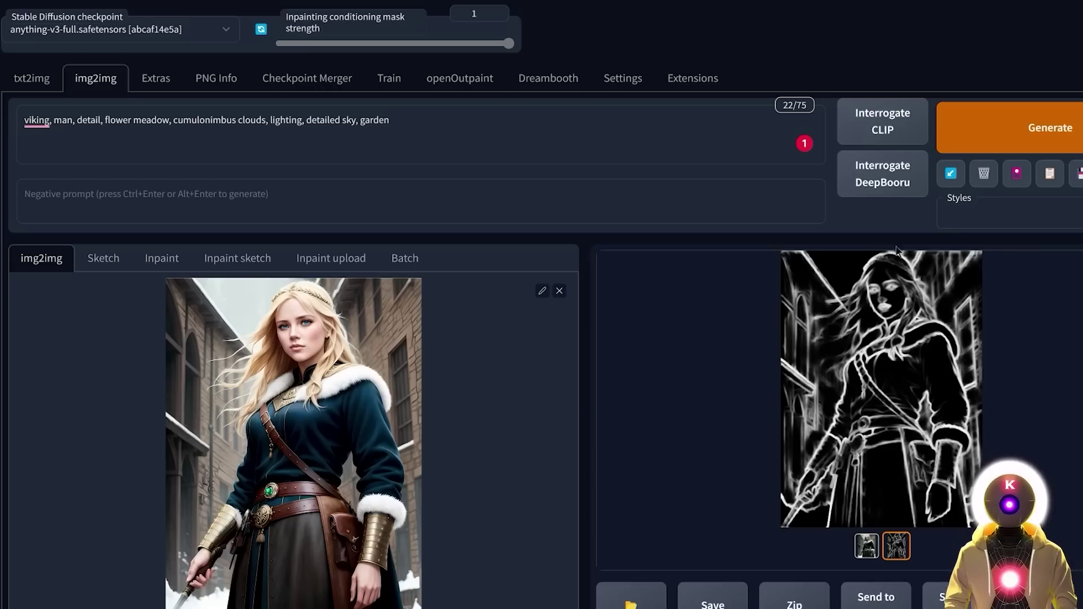
pyautogui.click(866, 546)
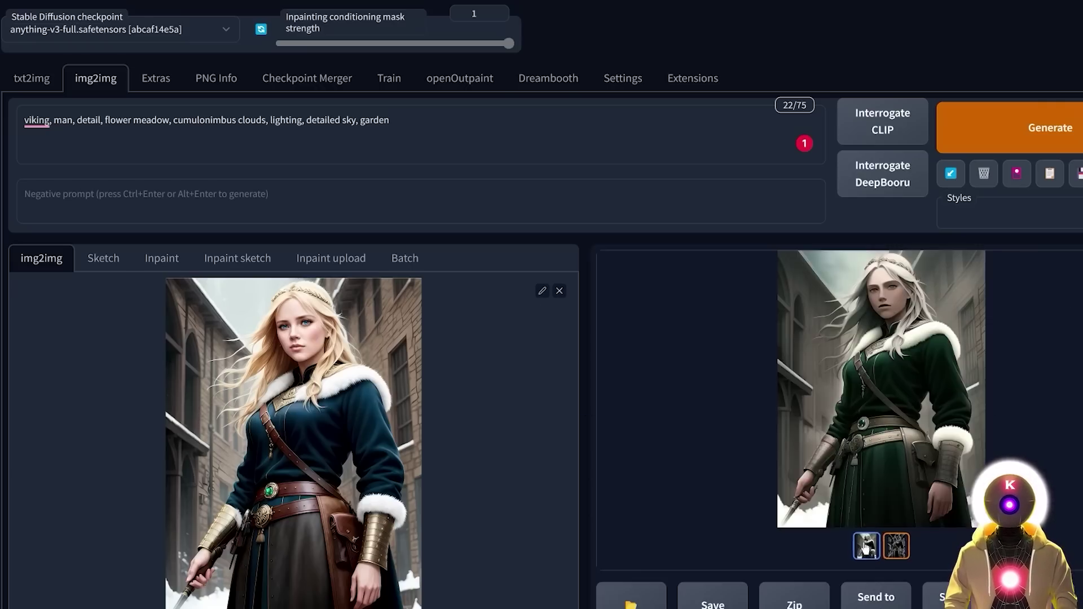
pyautogui.press('Right')
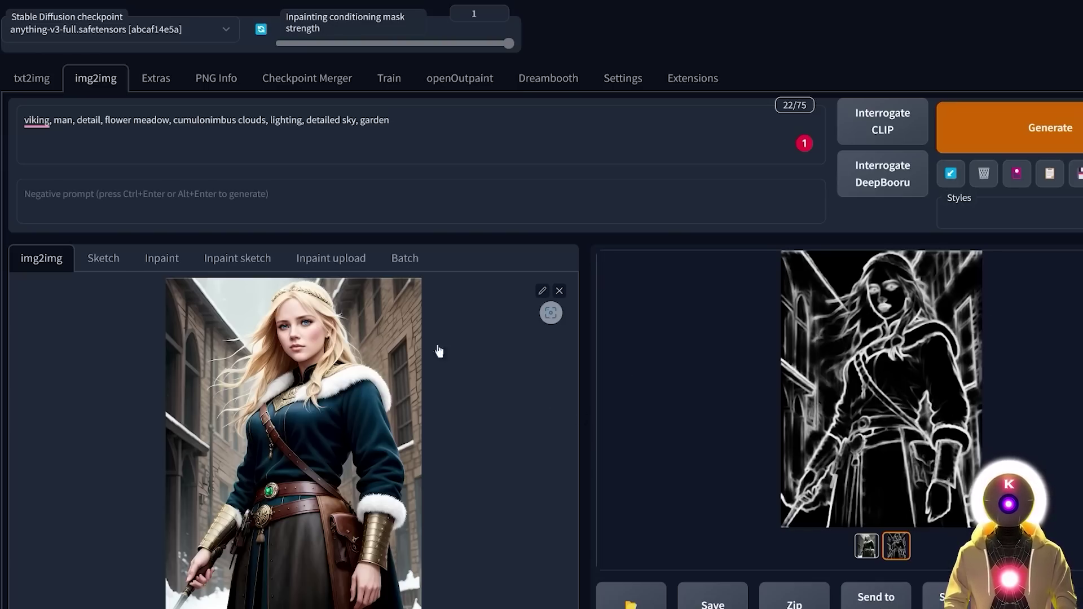
# Step: Return the preview to the generated image and pan the Miro board to the HED results
pyautogui.click(867, 545)
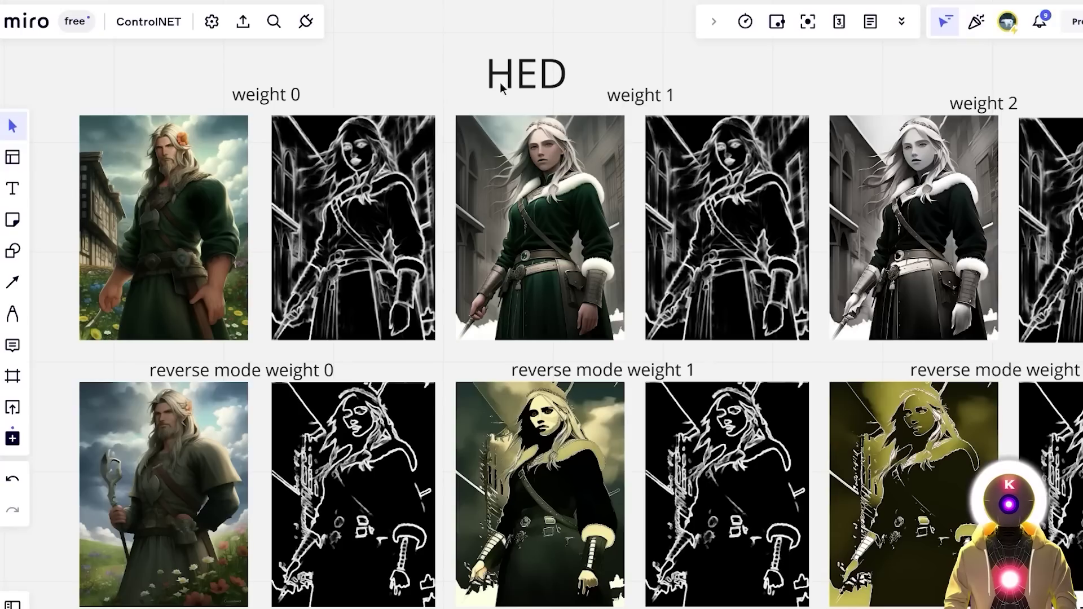
pyautogui.moveTo(467, 156); pyautogui.dragTo(592, 226)
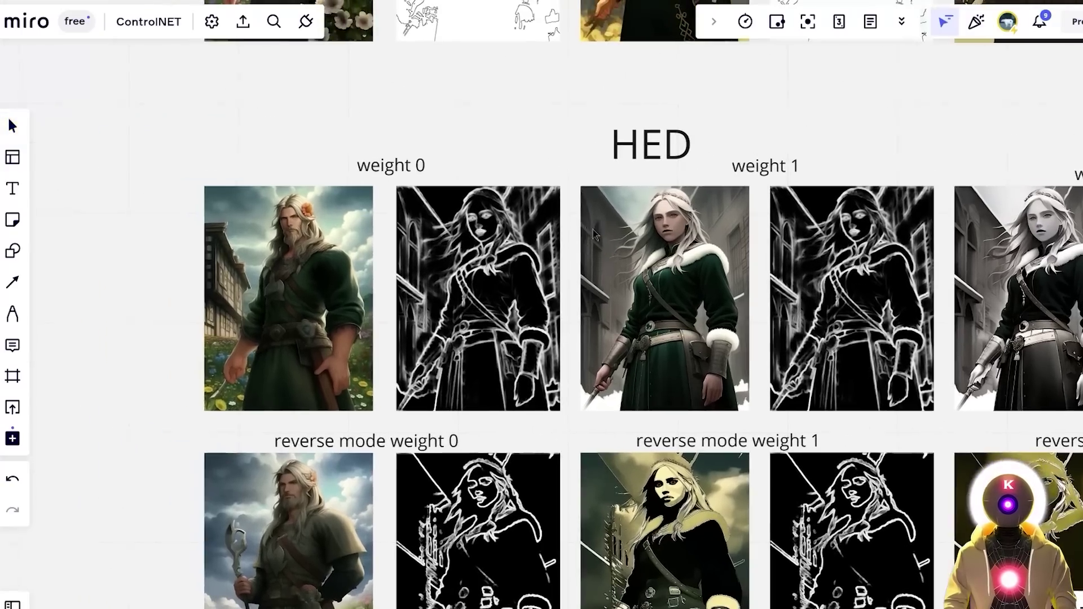
pyautogui.scroll(3, 425, 200)
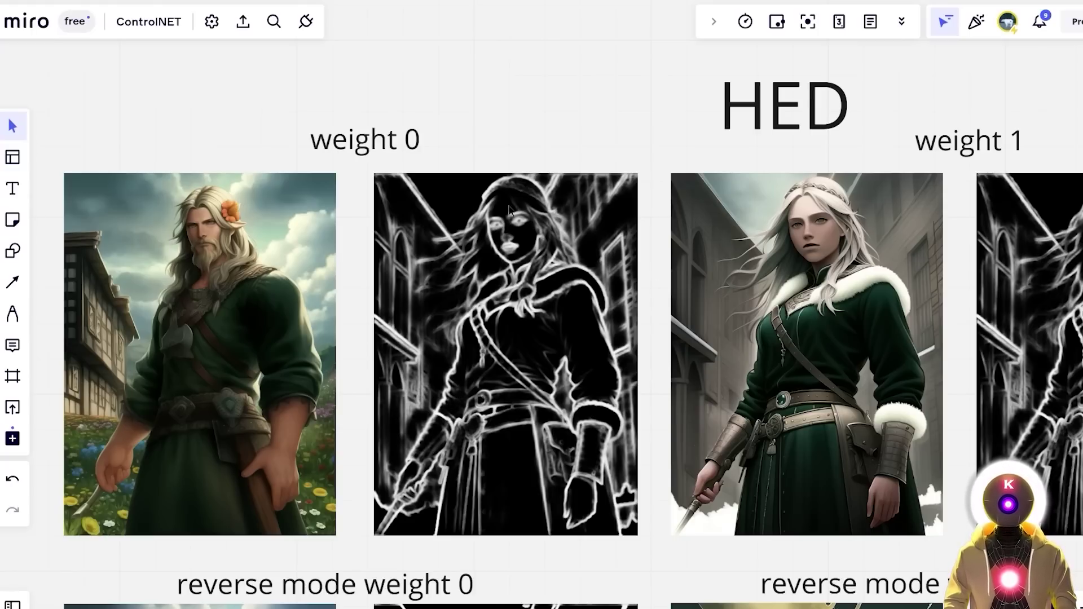
pyautogui.hotkey('ctrl', 'z')
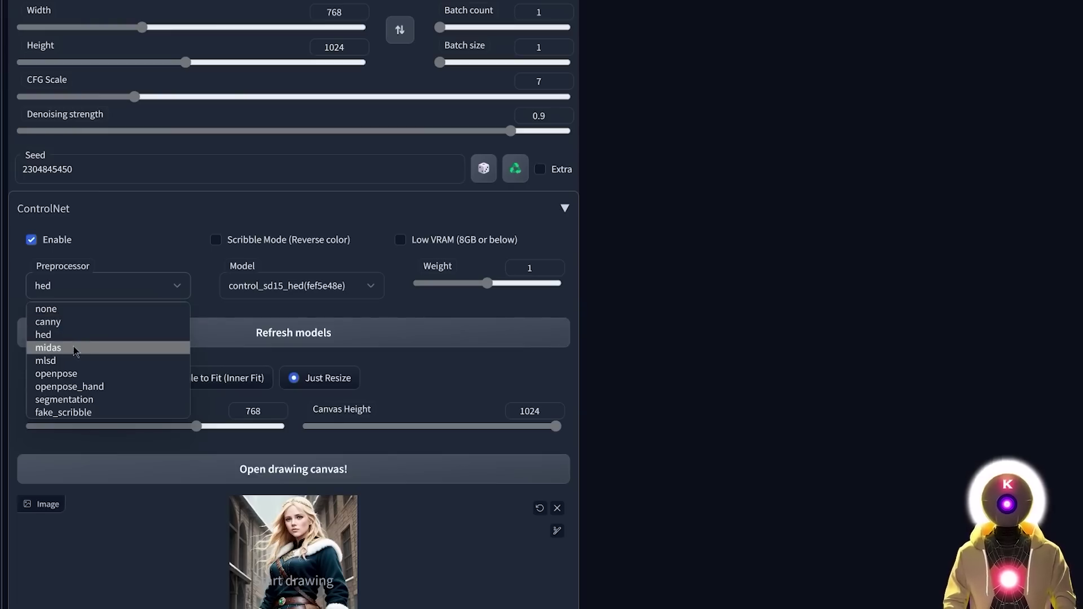
# Step: Set the ControlNet preprocessor to midas with the control_sd15_depth model
pyautogui.click(73, 351)
pyautogui.click(302, 285)
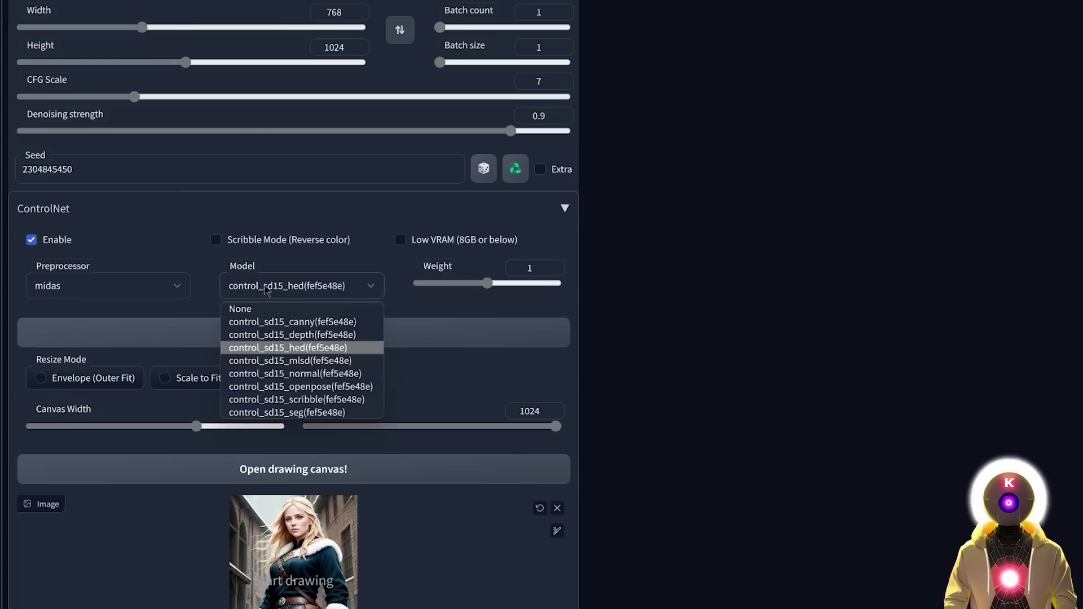
pyautogui.click(283, 337)
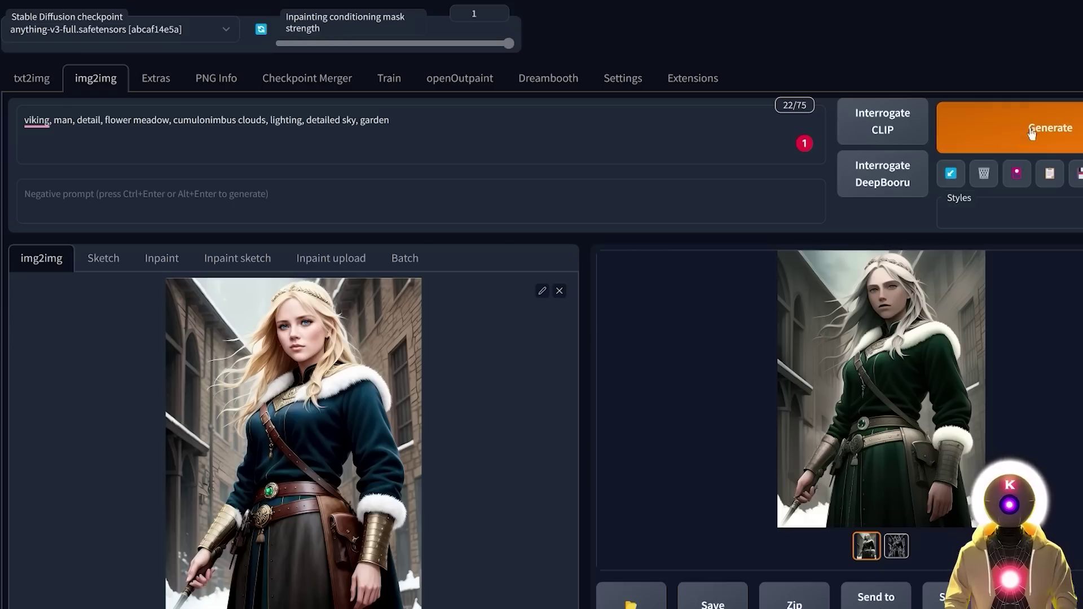
# Step: Generate the depth-guided viking image and inspect it full size
pyautogui.click(1036, 131)
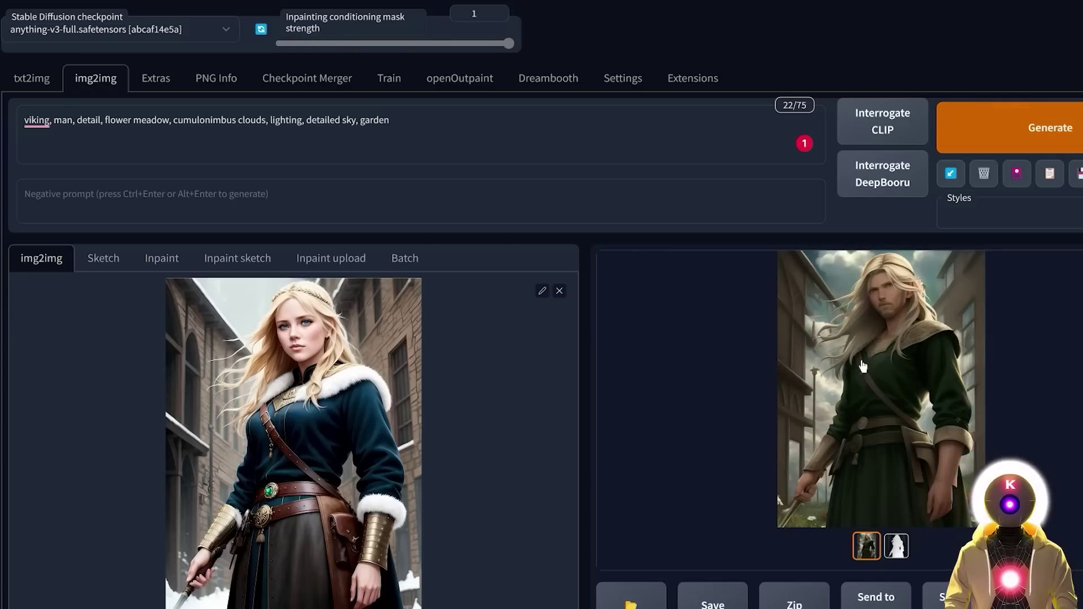
pyautogui.click(862, 366)
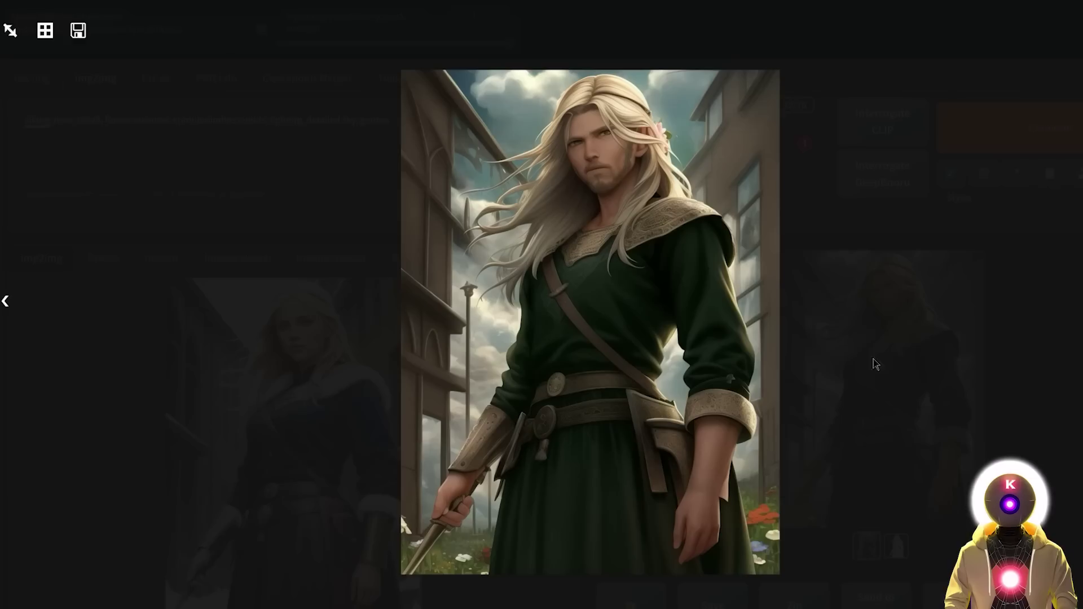
pyautogui.click(917, 272)
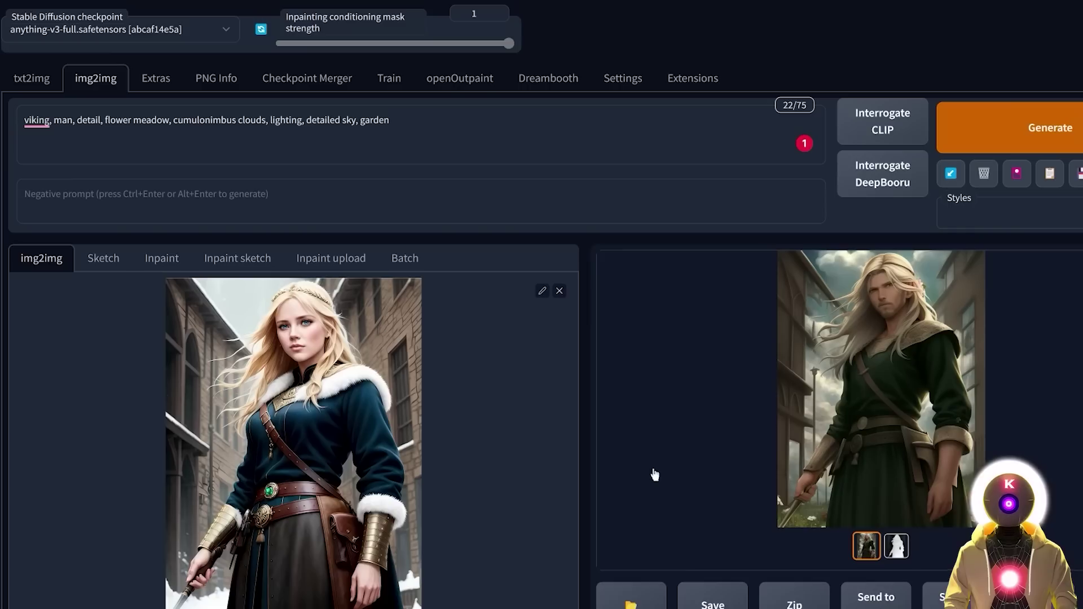
# Step: Flip repeatedly between the viking man image and its grayscale depth map
pyautogui.click(898, 550)
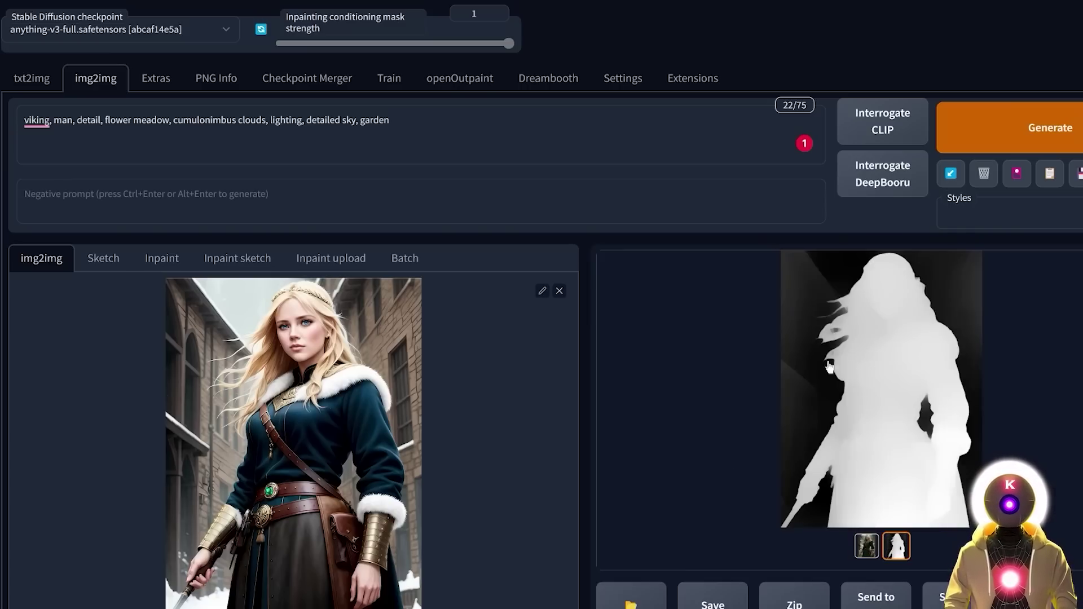
pyautogui.click(868, 546)
pyautogui.click(897, 545)
pyautogui.click(866, 546)
pyautogui.click(897, 546)
pyautogui.click(866, 546)
pyautogui.click(896, 548)
pyautogui.click(866, 546)
pyautogui.click(897, 545)
pyautogui.click(868, 550)
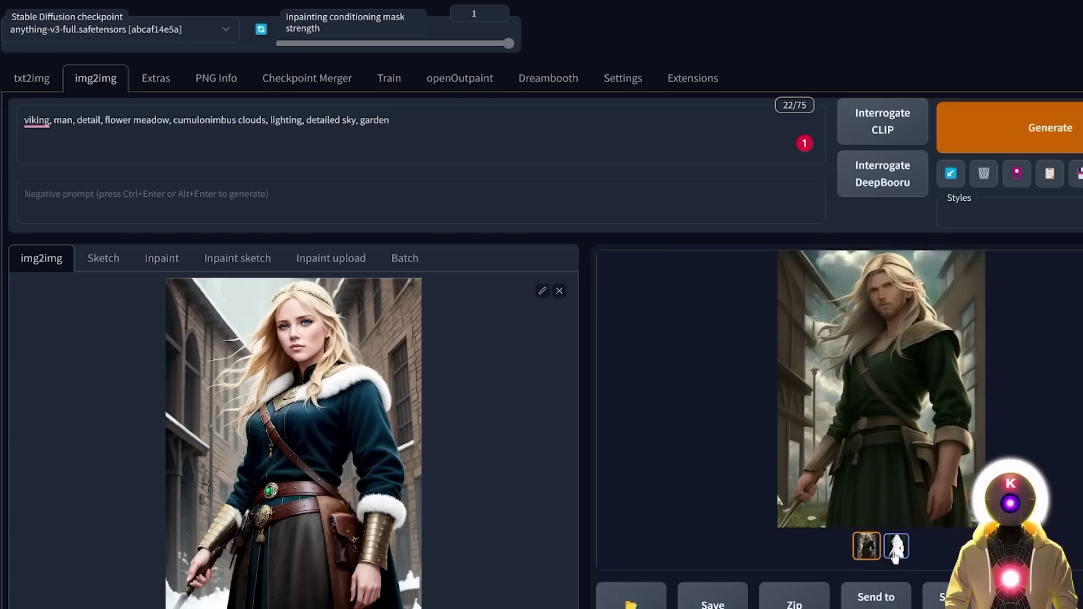
pyautogui.click(896, 546)
pyautogui.click(866, 546)
pyautogui.click(897, 546)
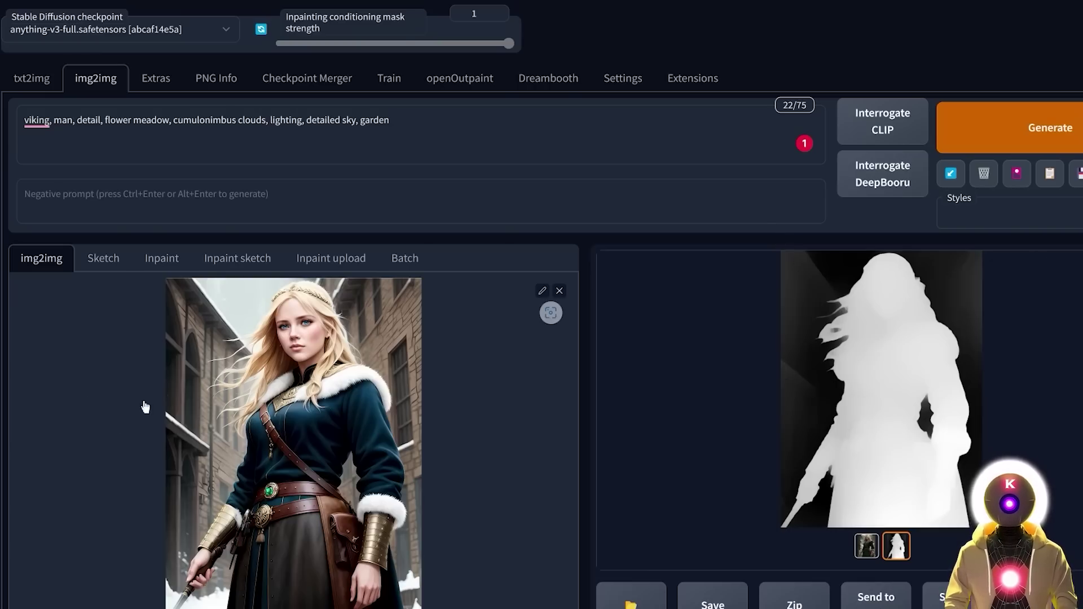
# Step: Return the preview to the viking image and scroll around the Miro MIDAS/DEPTH weight comparison
pyautogui.press('Left')
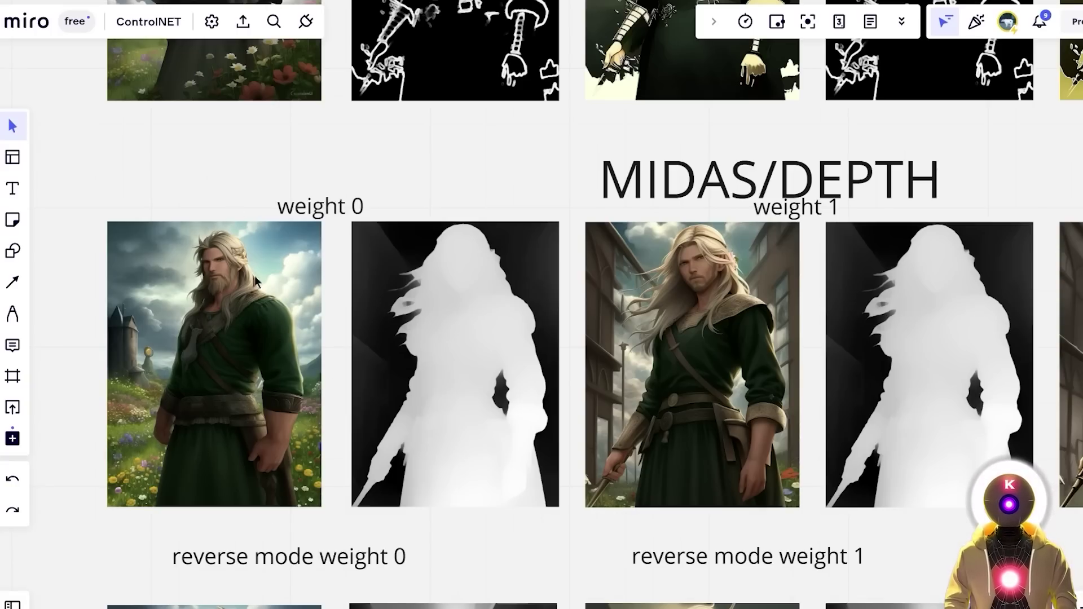
pyautogui.hscroll(10, 440, 402)
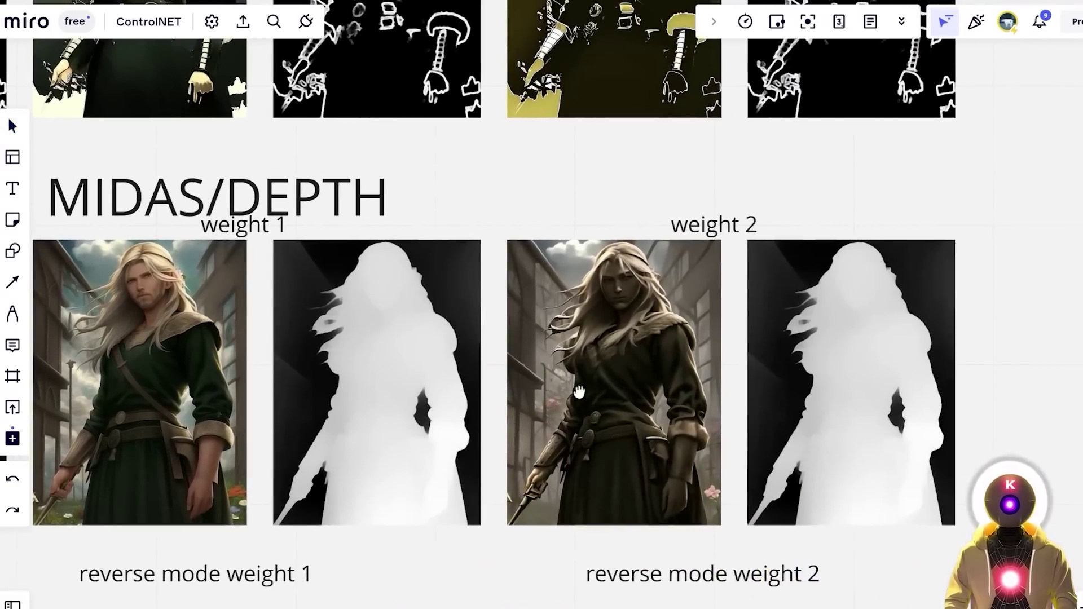
pyautogui.scroll(3, 620, 395)
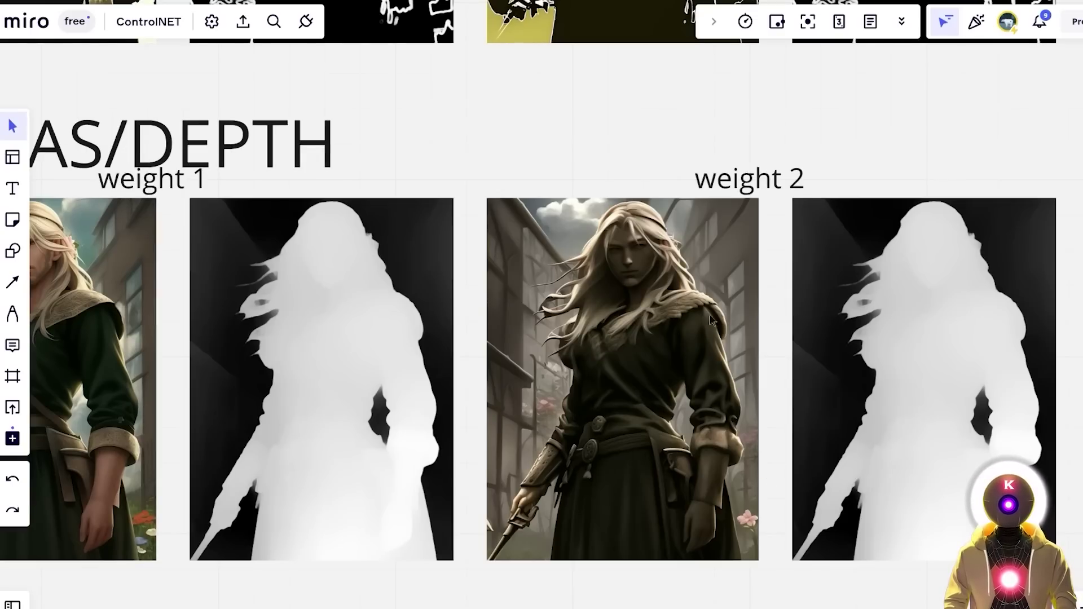
pyautogui.scroll(1, 742, 388)
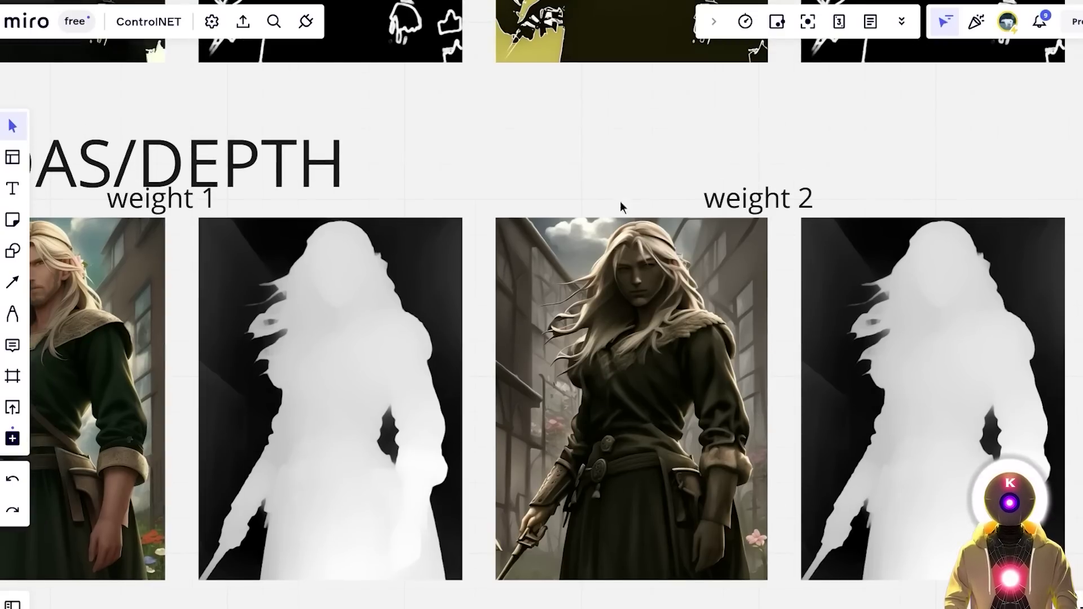
pyautogui.scroll(-2, 756, 264)
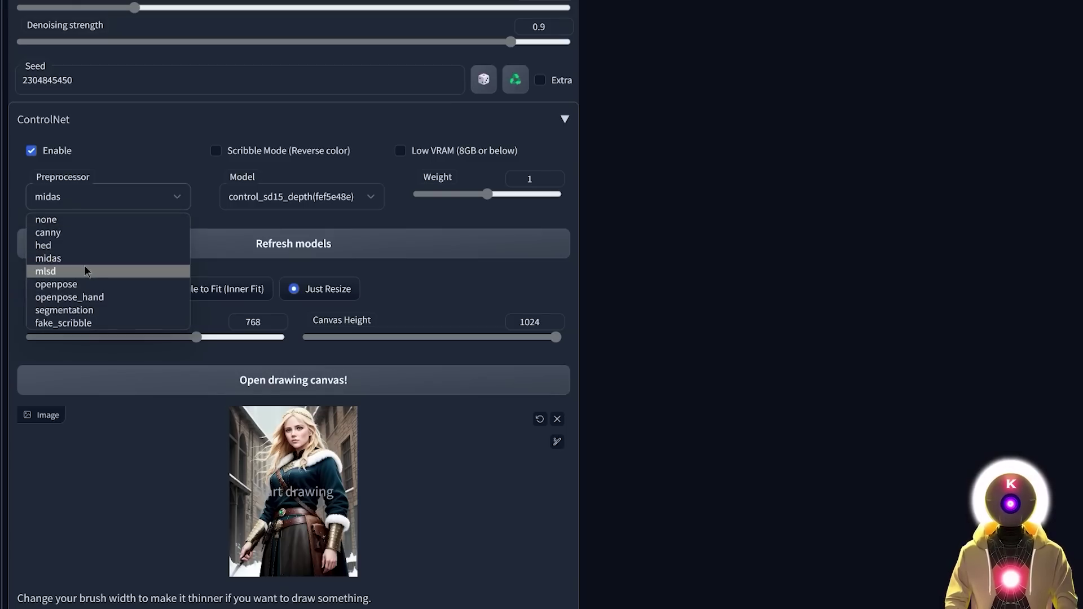
# Step: Use the mlsd preprocessor, view the green-clad viking full-screen, then its detected line map
pyautogui.click(87, 272)
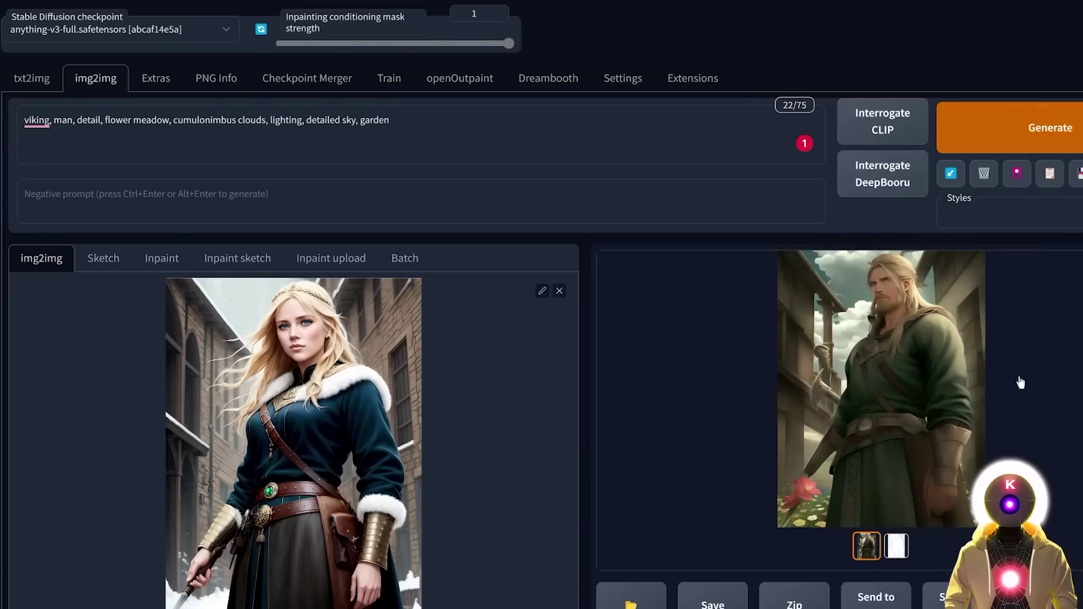
pyautogui.click(913, 440)
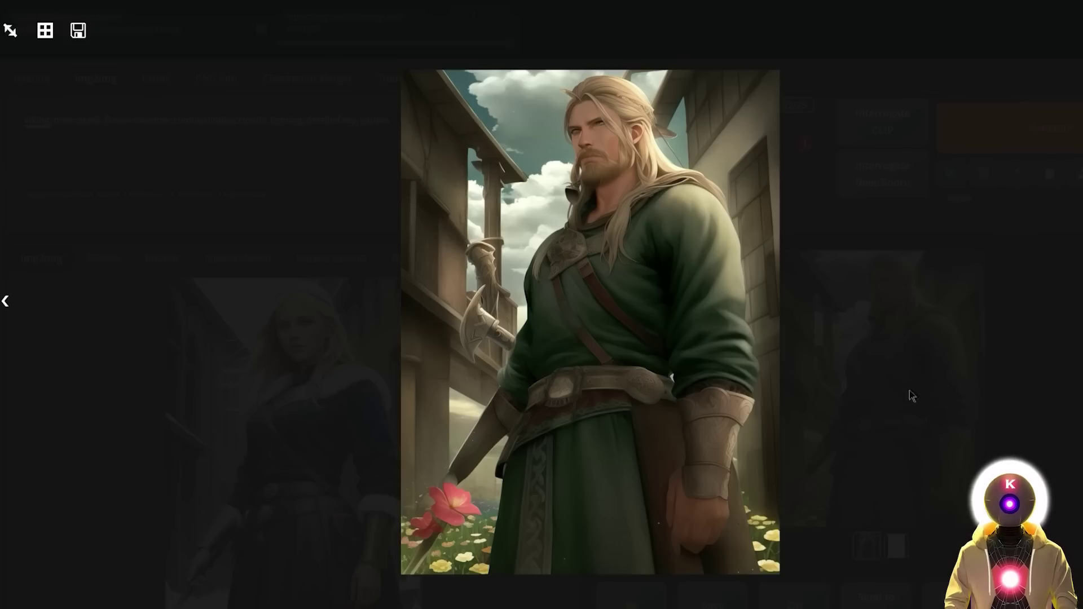
pyautogui.click(1009, 362)
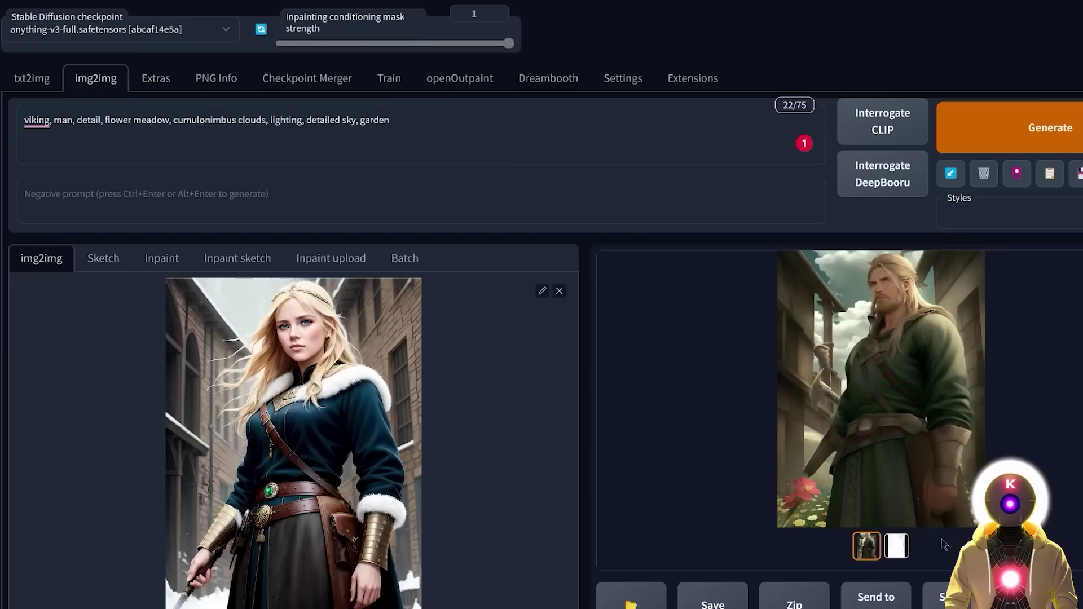
pyautogui.click(898, 547)
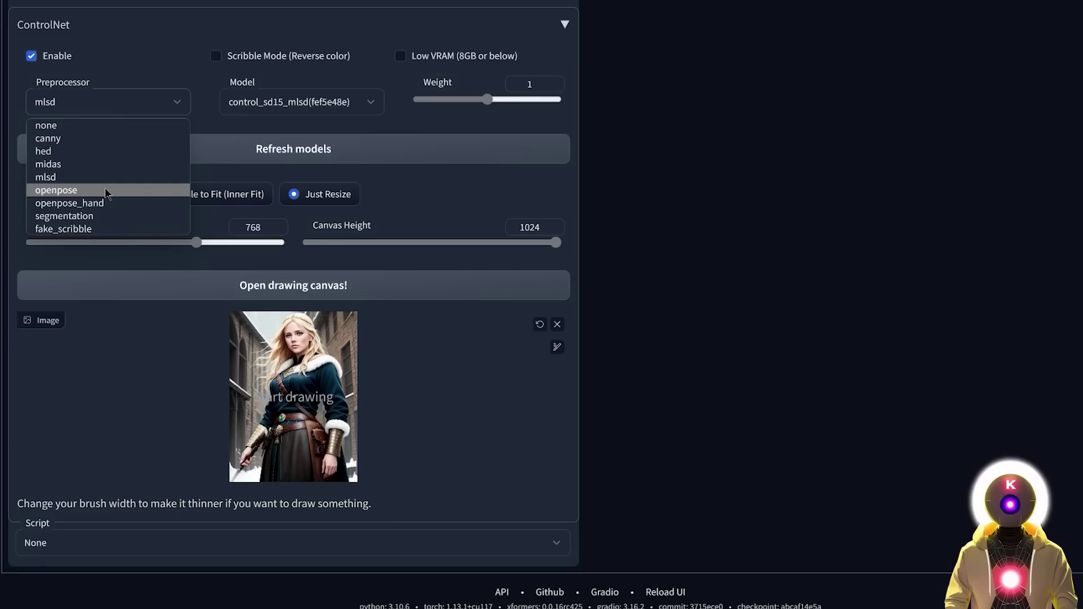
# Step: Generate an openpose-guided meadow viking, view it full-screen, then show its pose skeleton
pyautogui.click(106, 193)
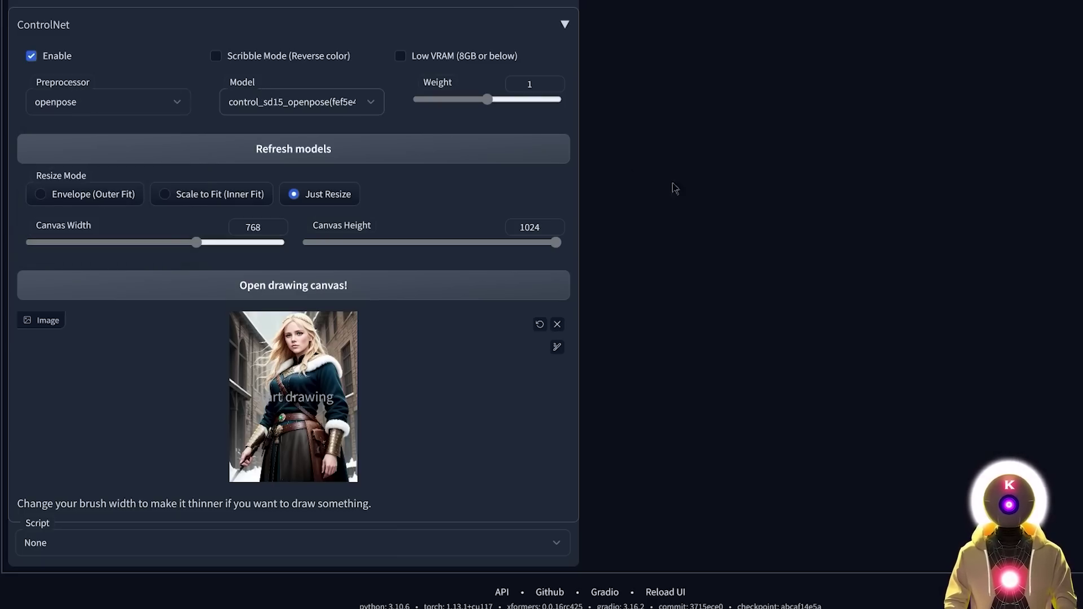
pyautogui.click(1054, 144)
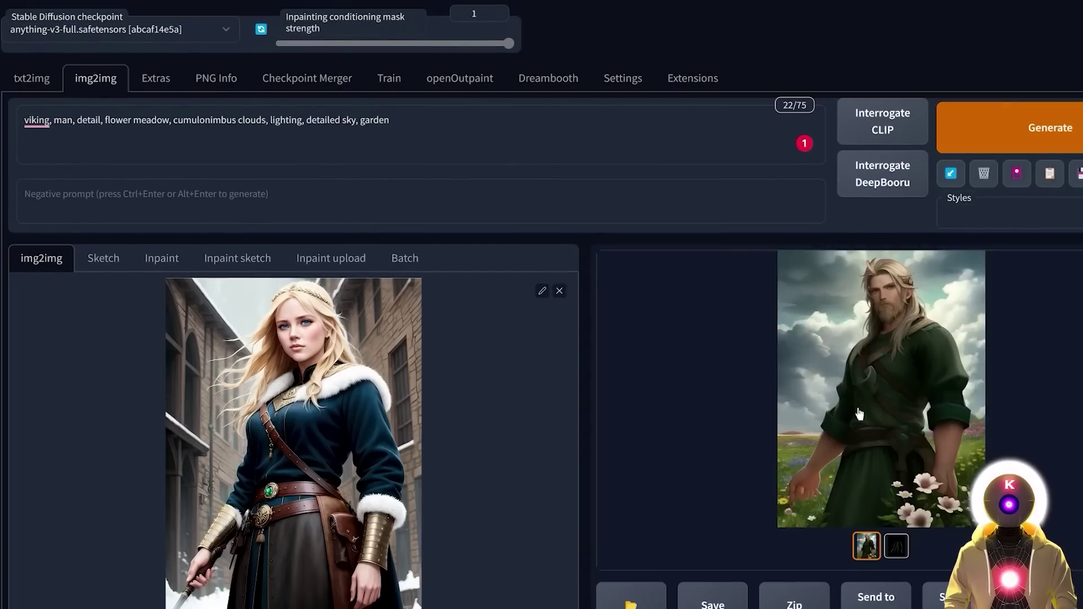
pyautogui.click(859, 414)
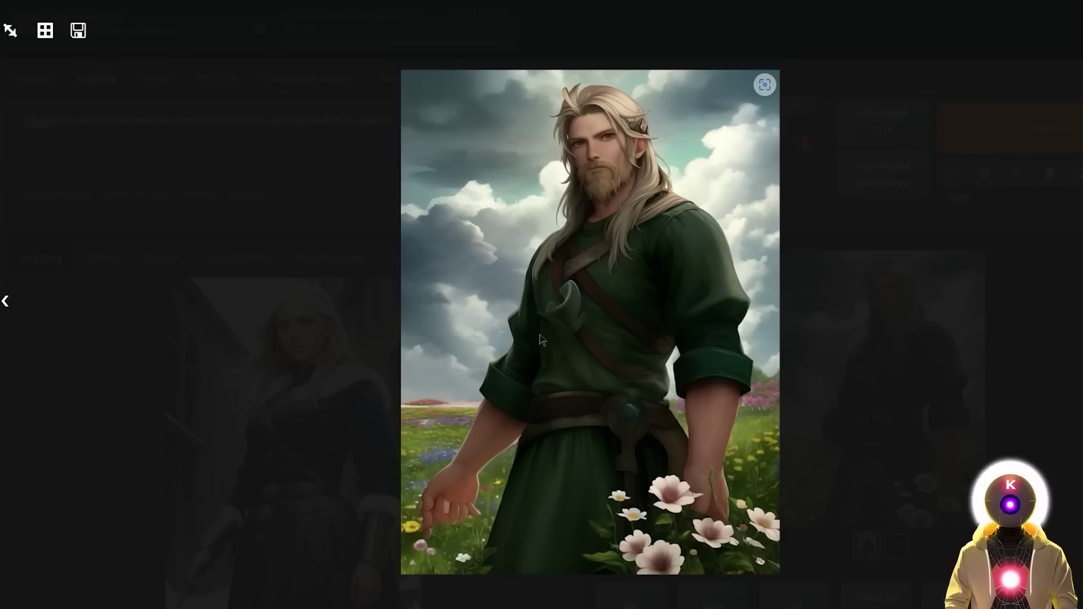
pyautogui.click(951, 313)
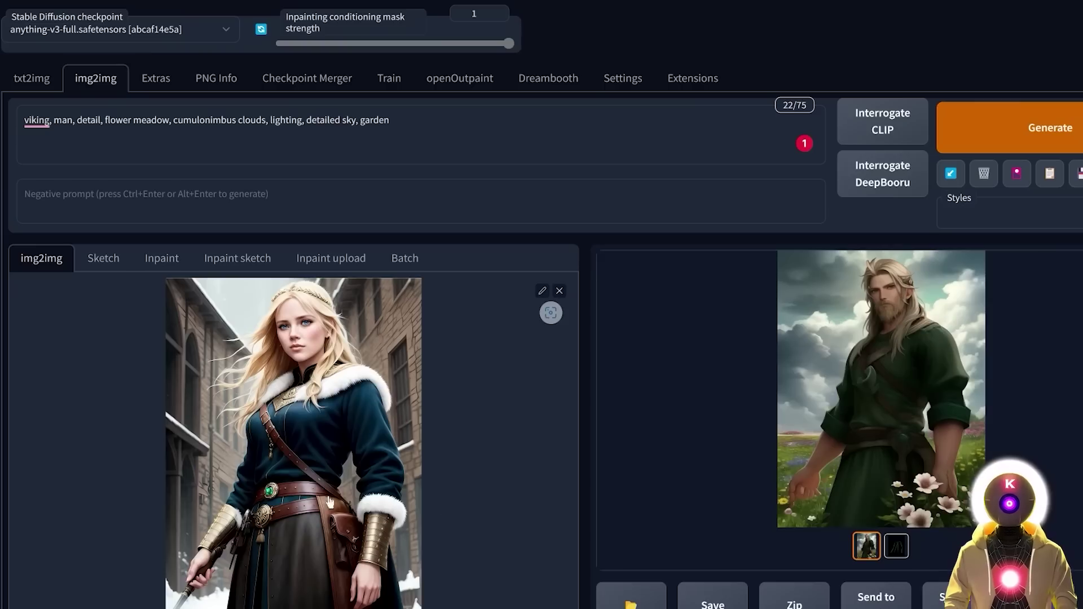
pyautogui.press('Right')
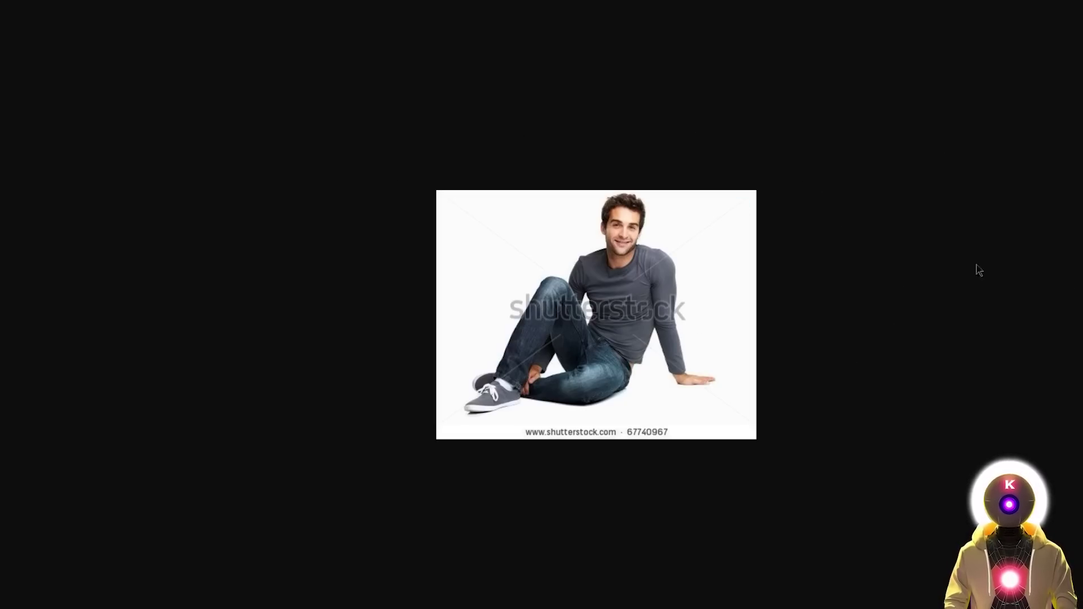
# Step: Step from the seated man's photo to its pose skeleton, then the anime girl illustration
pyautogui.click(637, 24)
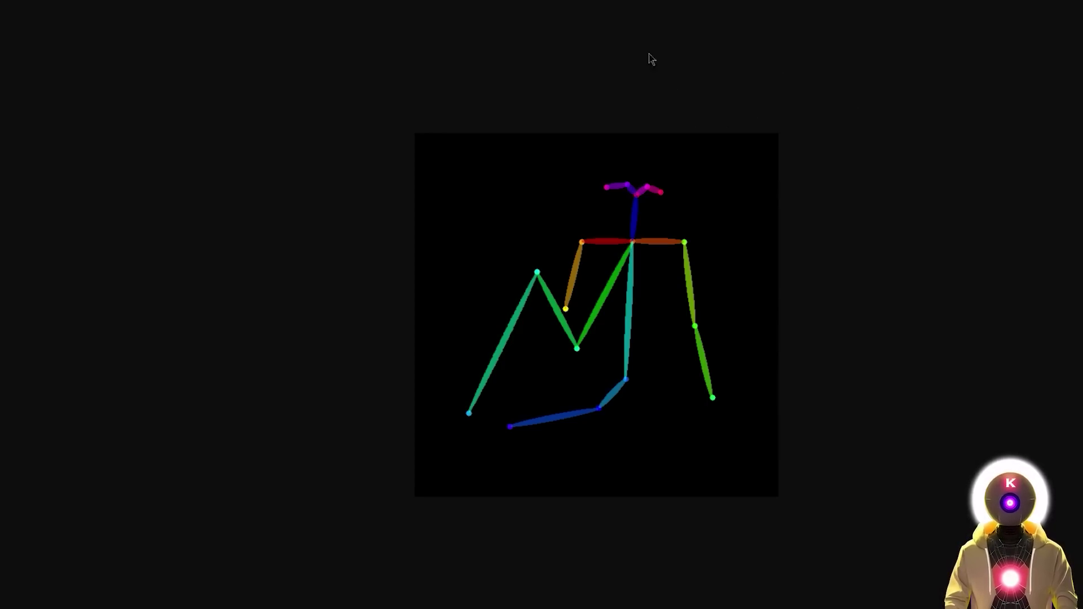
pyautogui.click(660, 28)
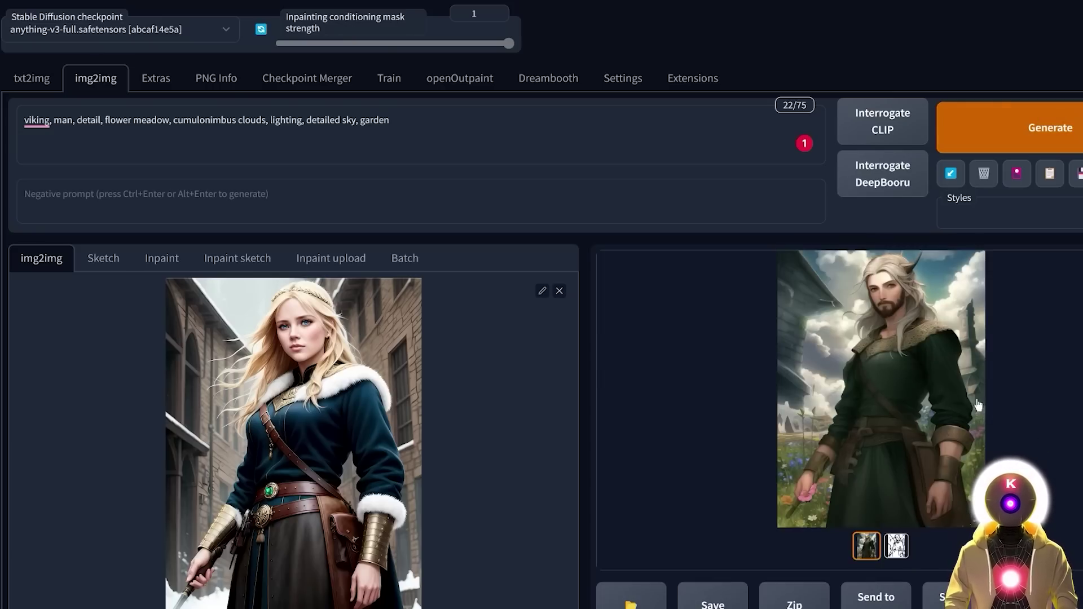
# Step: Review the scribble viking full-screen and its scribble map, then scroll down to the input image area
pyautogui.click(949, 401)
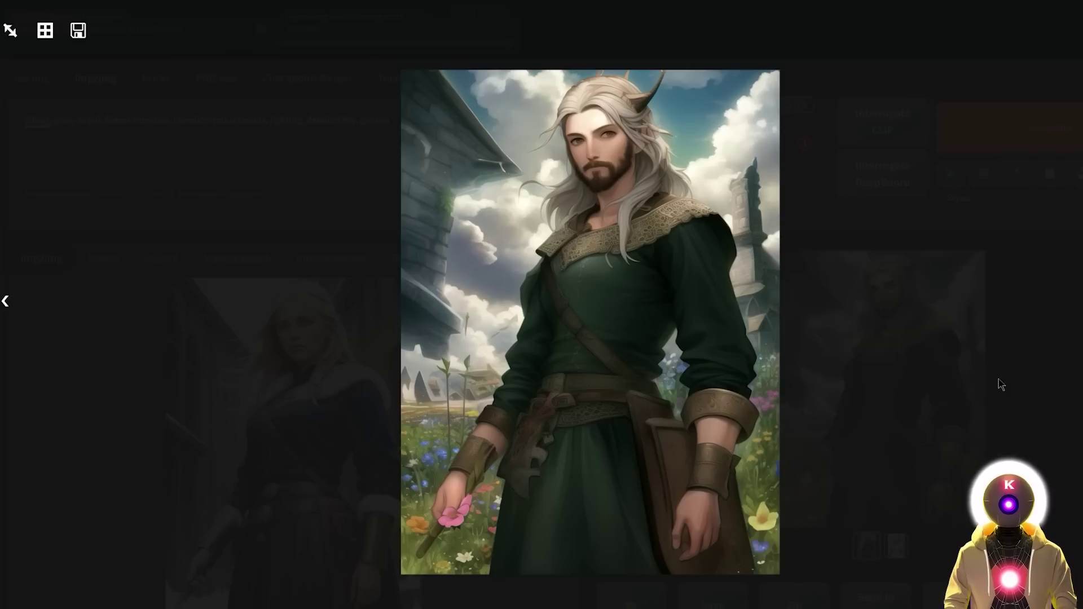
pyautogui.click(1024, 388)
pyautogui.click(1036, 425)
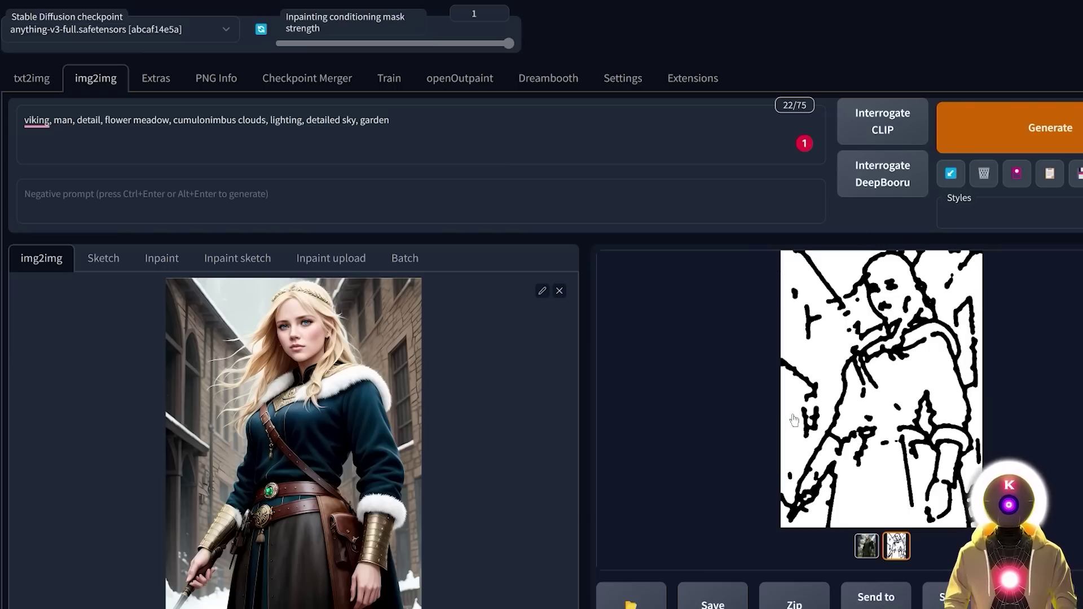
pyautogui.click(866, 545)
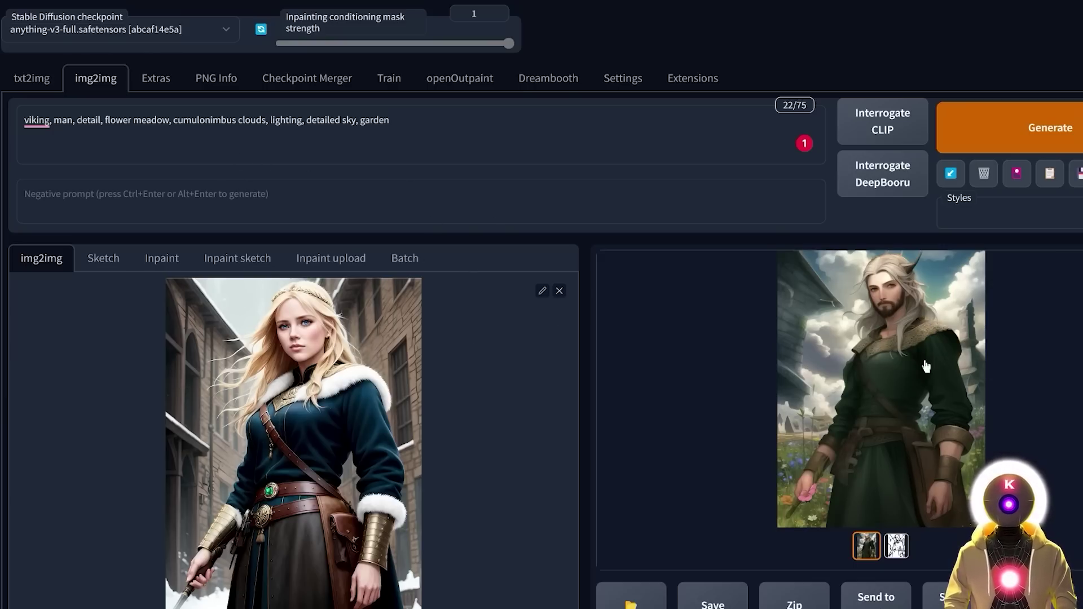
pyautogui.scroll(-10, 677, 327)
pyautogui.scroll(-7, 677, 327)
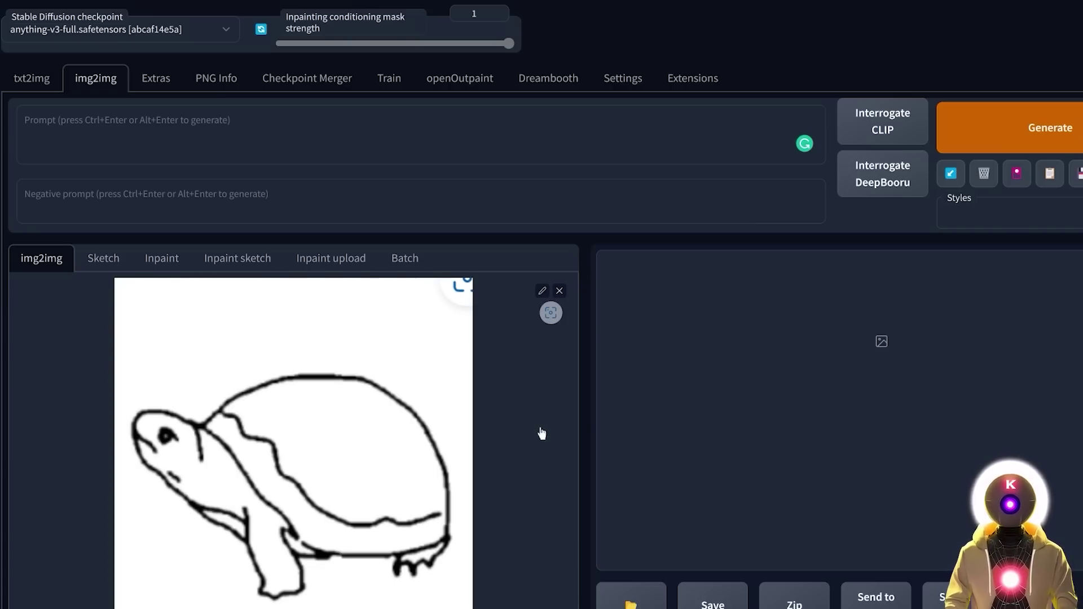
# Step: Paste the tortoise prompt and generate a tortoise from the line drawing
pyautogui.click(399, 149)
pyautogui.hotkey('ctrl', 'v')
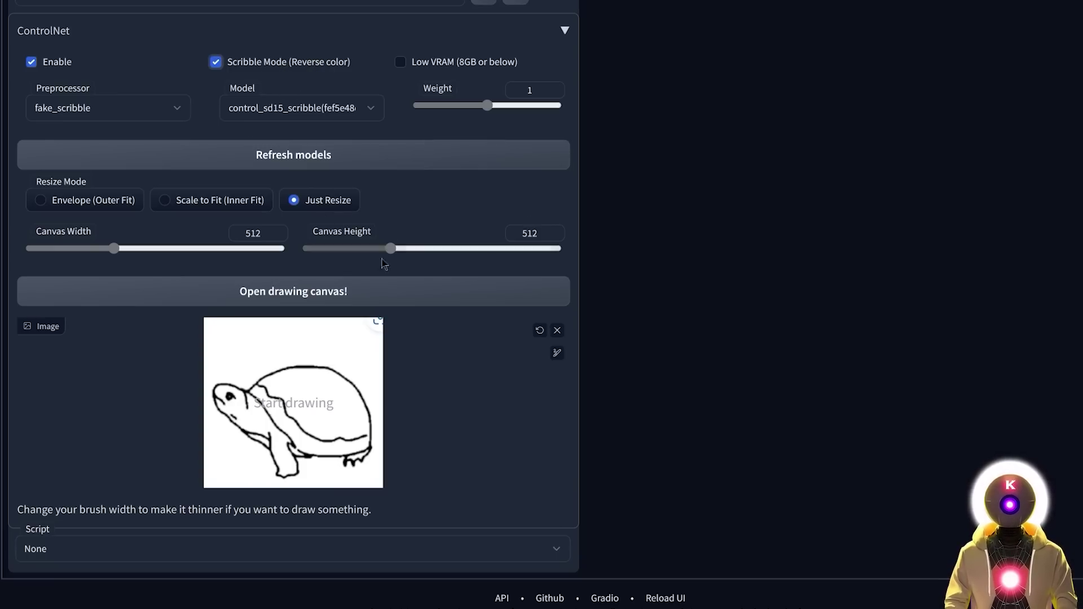
pyautogui.click(1053, 127)
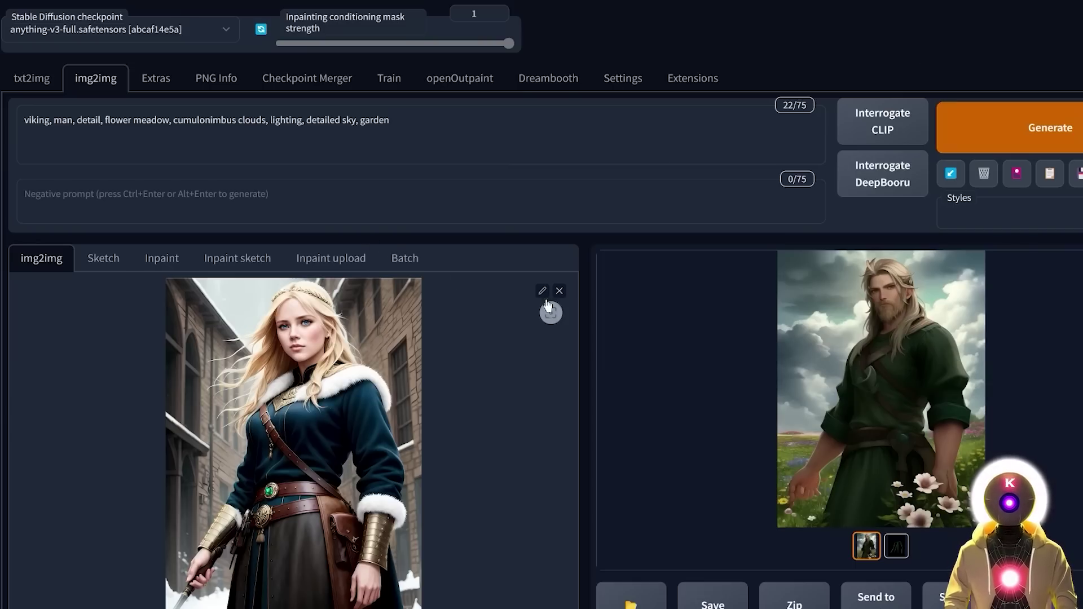
# Step: Switch the Stable Diffusion checkpoint to protogenV22Anime_22.ckpt
pyautogui.scroll(-15, 574, 295)
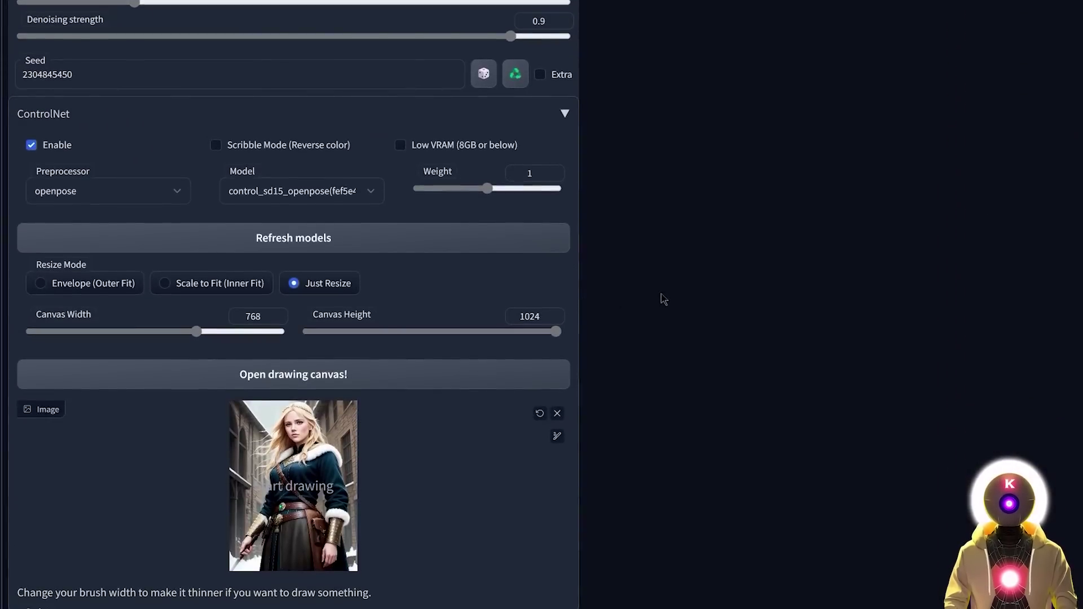
pyautogui.scroll(15, 671, 296)
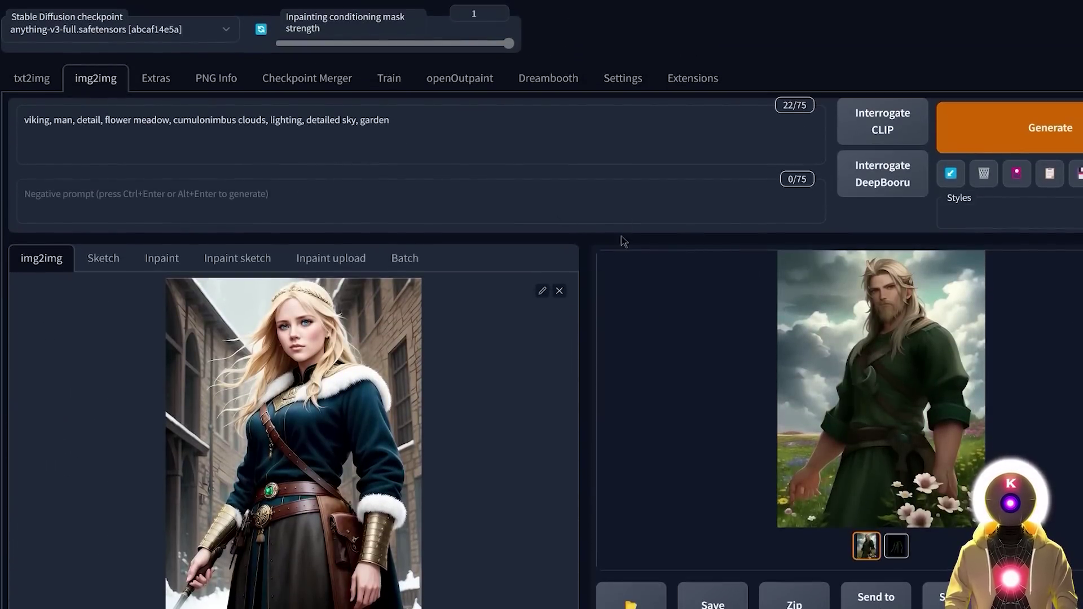
pyautogui.click(130, 35)
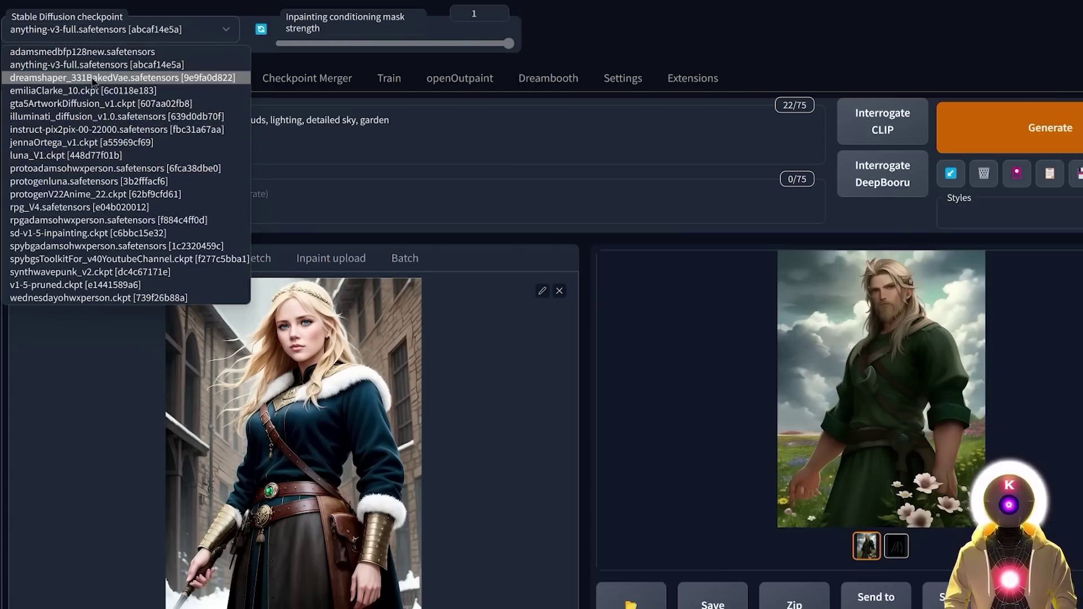
pyautogui.click(69, 194)
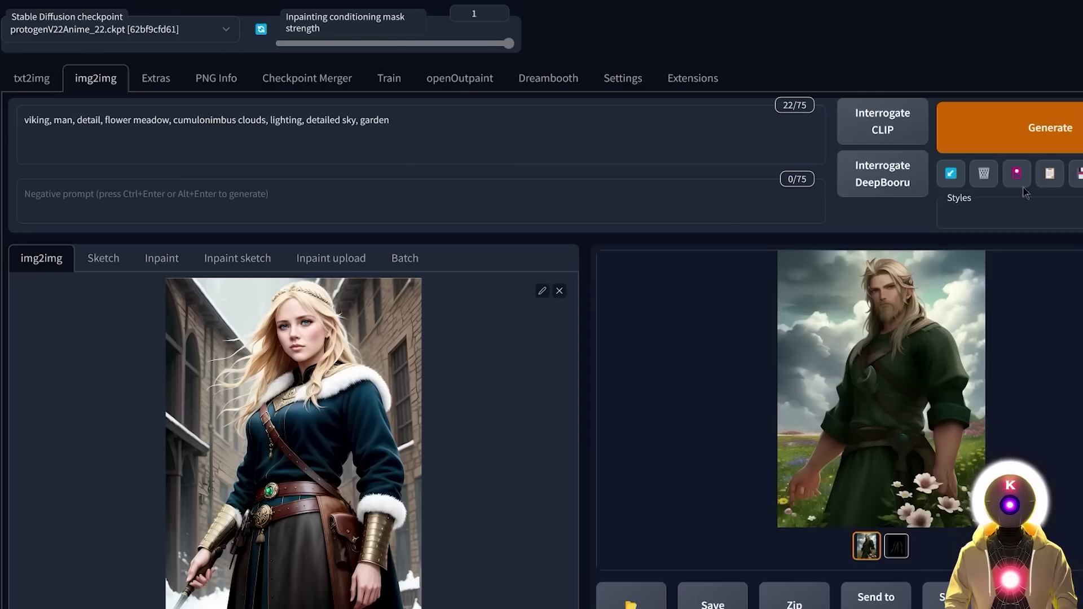
# Step: Generate the bearded viking with the new checkpoint and review it full-screen alongside its pose skeleton
pyautogui.click(1059, 130)
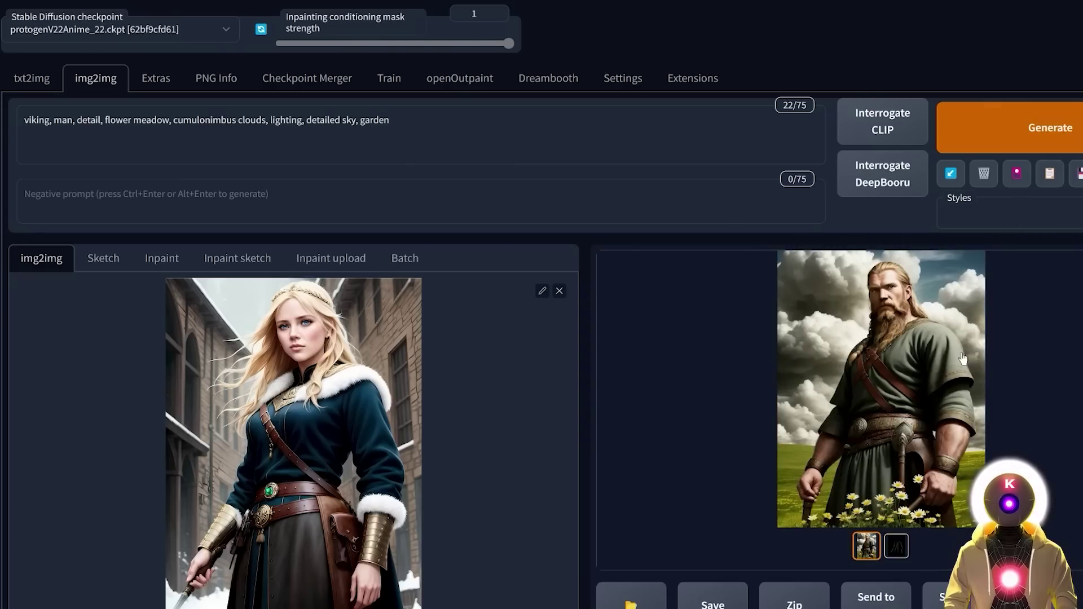
pyautogui.click(962, 358)
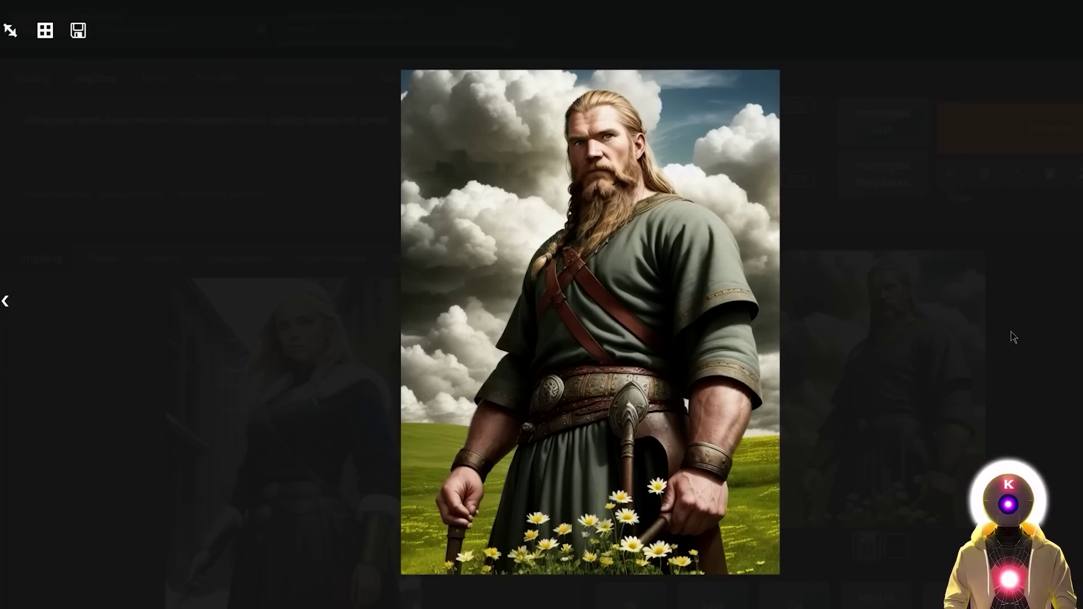
pyautogui.click(1011, 337)
pyautogui.click(800, 480)
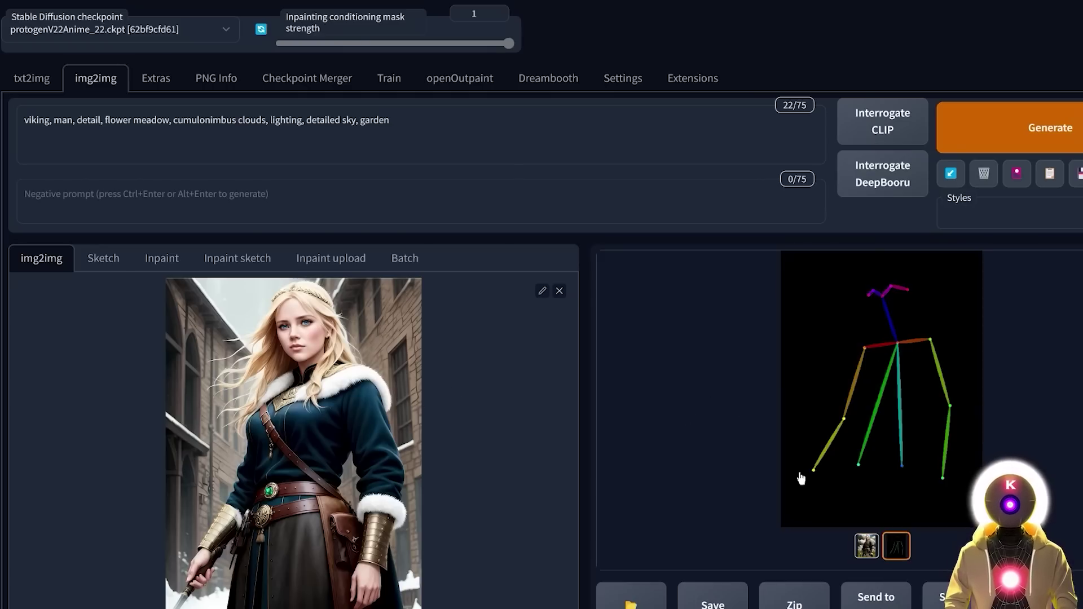
pyautogui.click(910, 416)
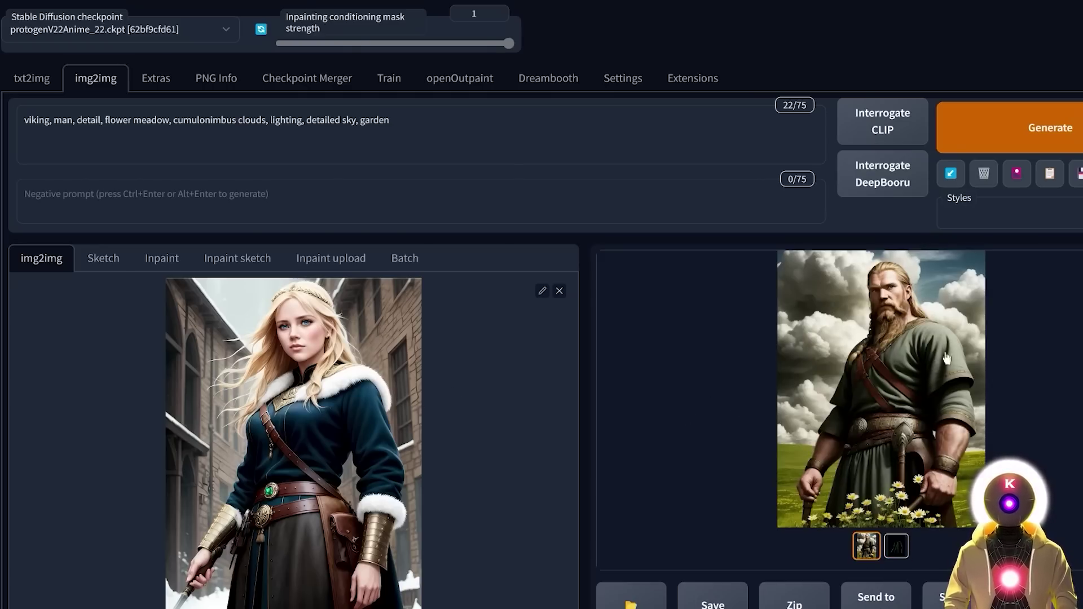
pyautogui.scroll(-8, 773, 430)
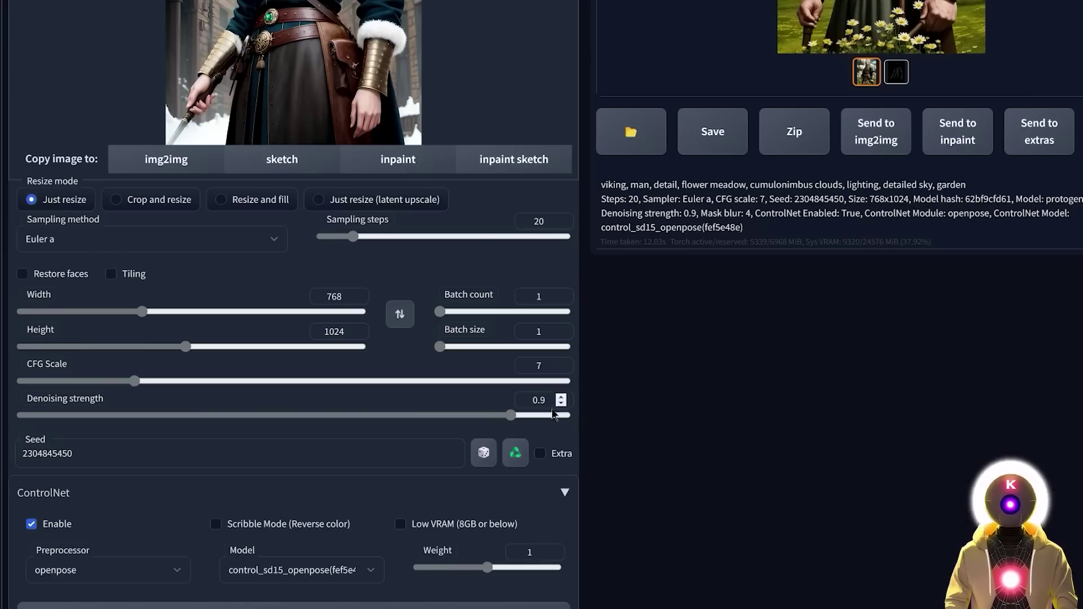
# Step: Set denoising strength to 0.7 and regenerate the viking image
pyautogui.moveTo(510, 418); pyautogui.dragTo(402, 417)
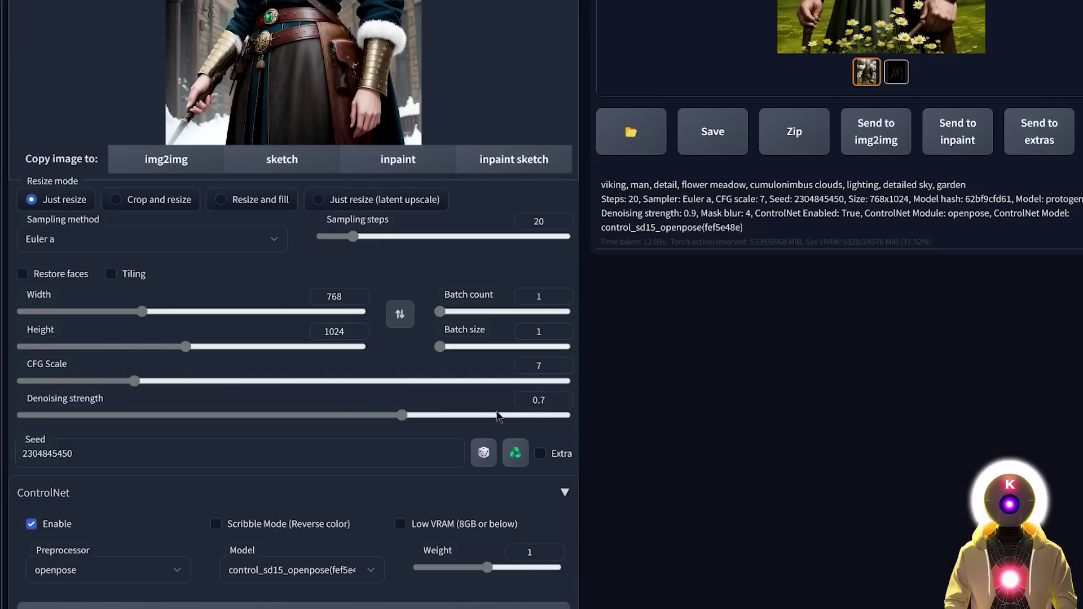
pyautogui.scroll(10, 790, 338)
pyautogui.click(1031, 130)
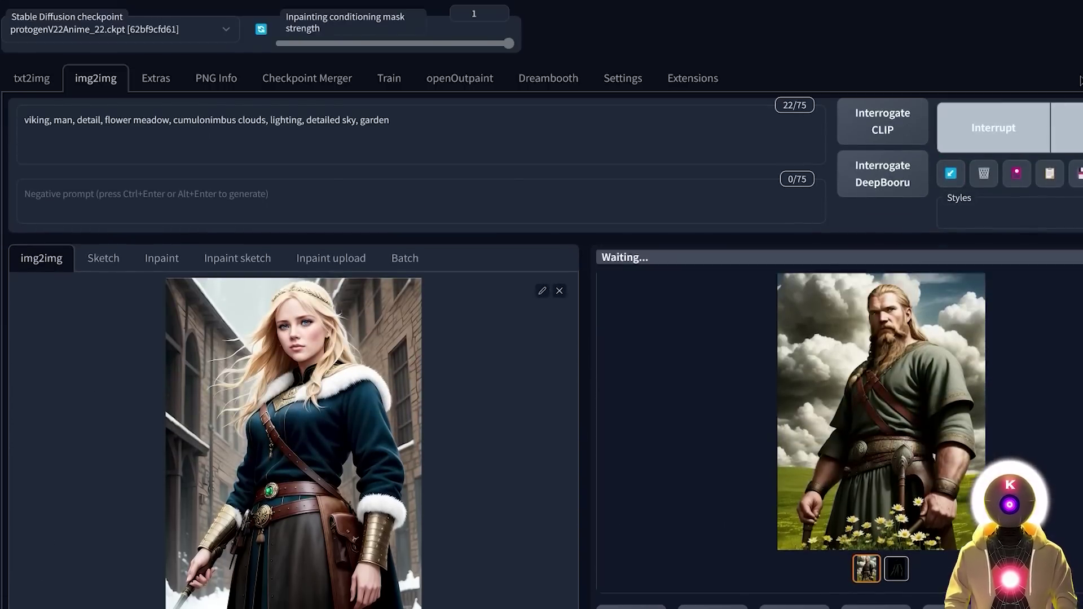